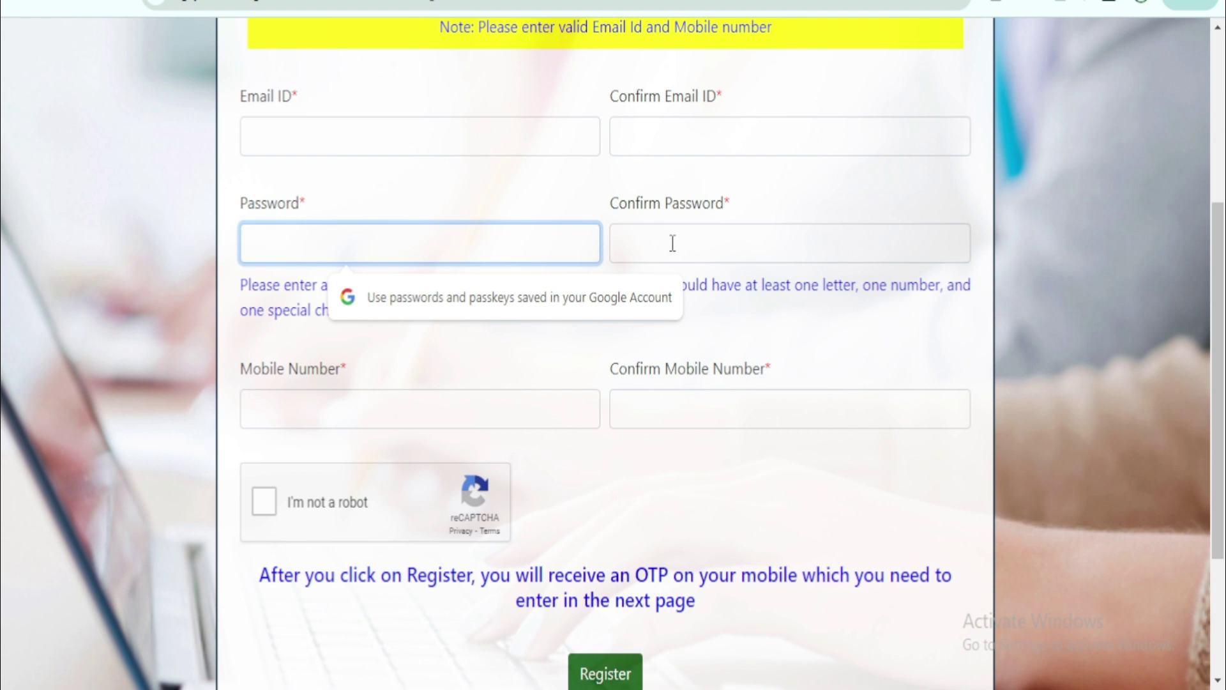
# Step: Go through the password and mobile number fields with their confirmations, and submit the registration form
pyautogui.click(686, 255)
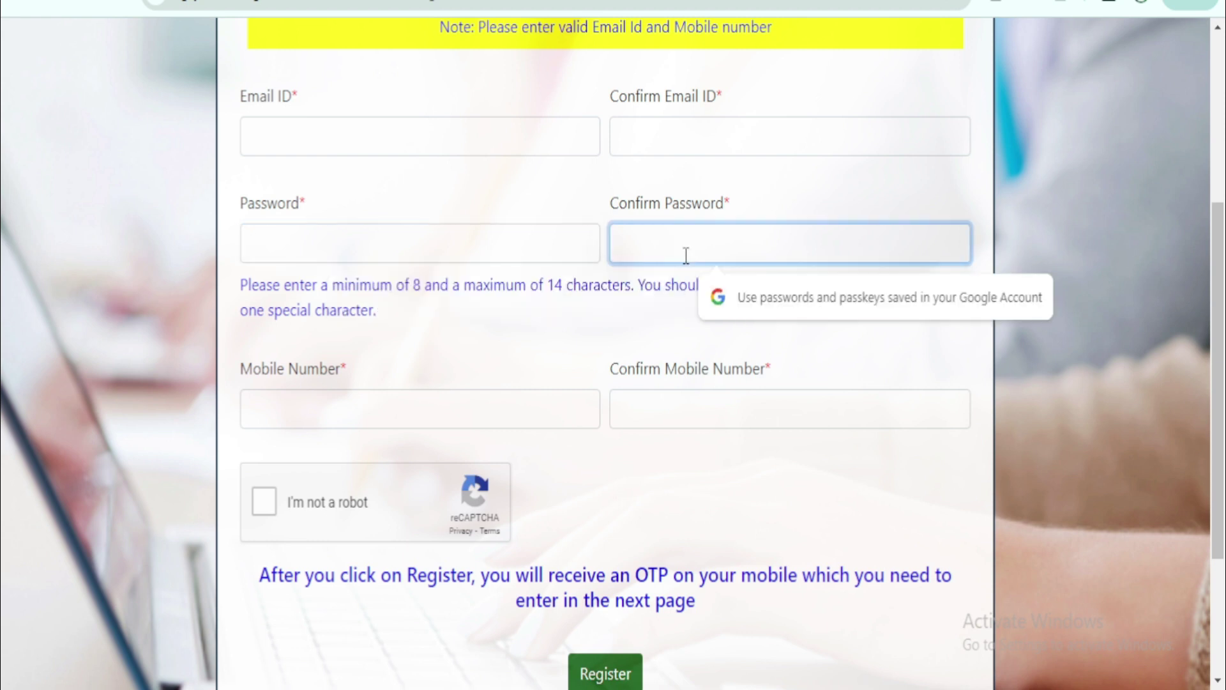
pyautogui.scroll(-2, 686, 256)
pyautogui.click(377, 300)
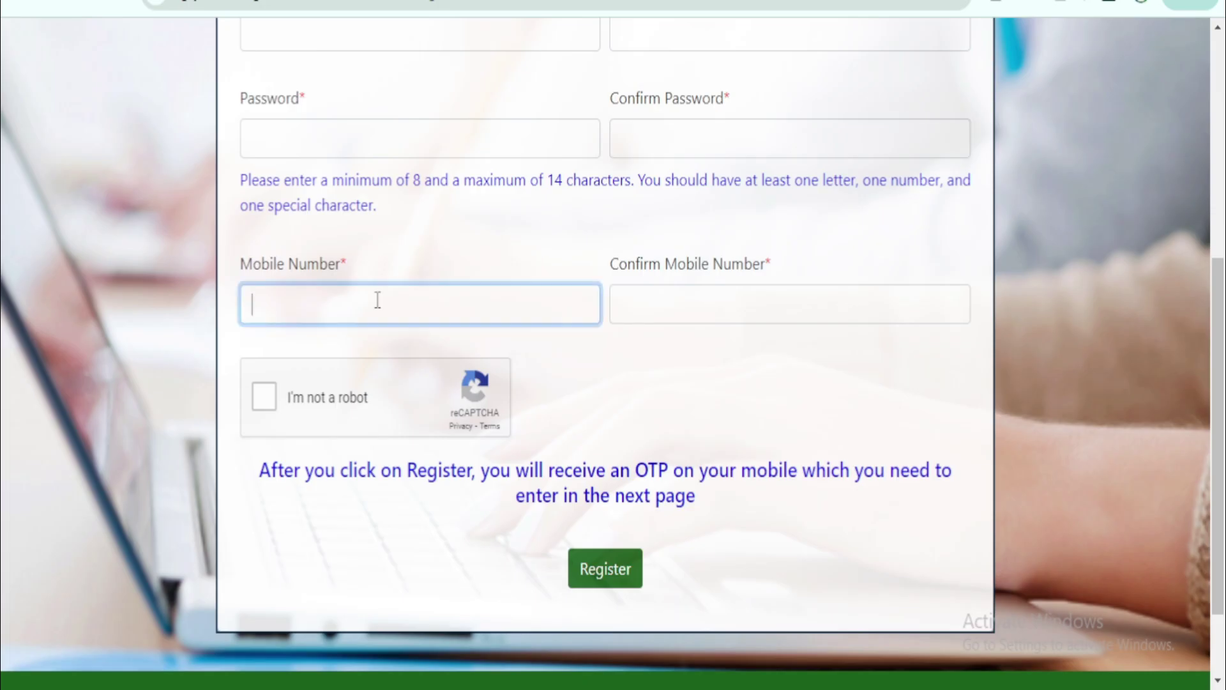
pyautogui.click(701, 302)
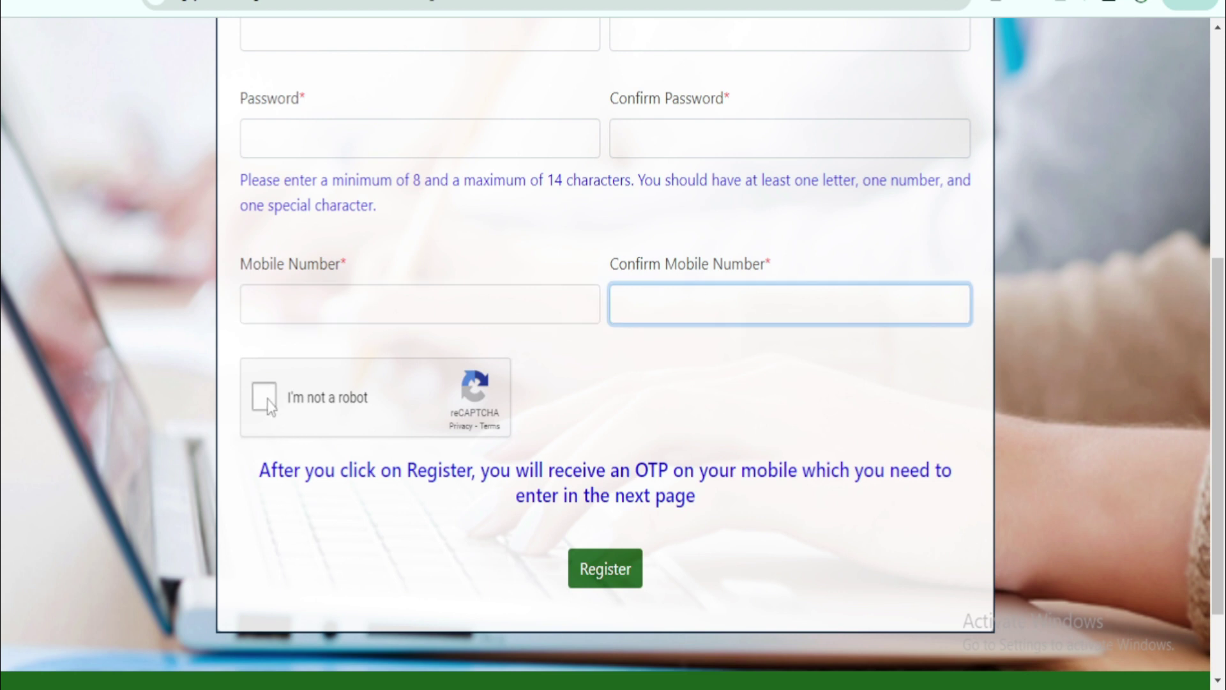
pyautogui.click(597, 582)
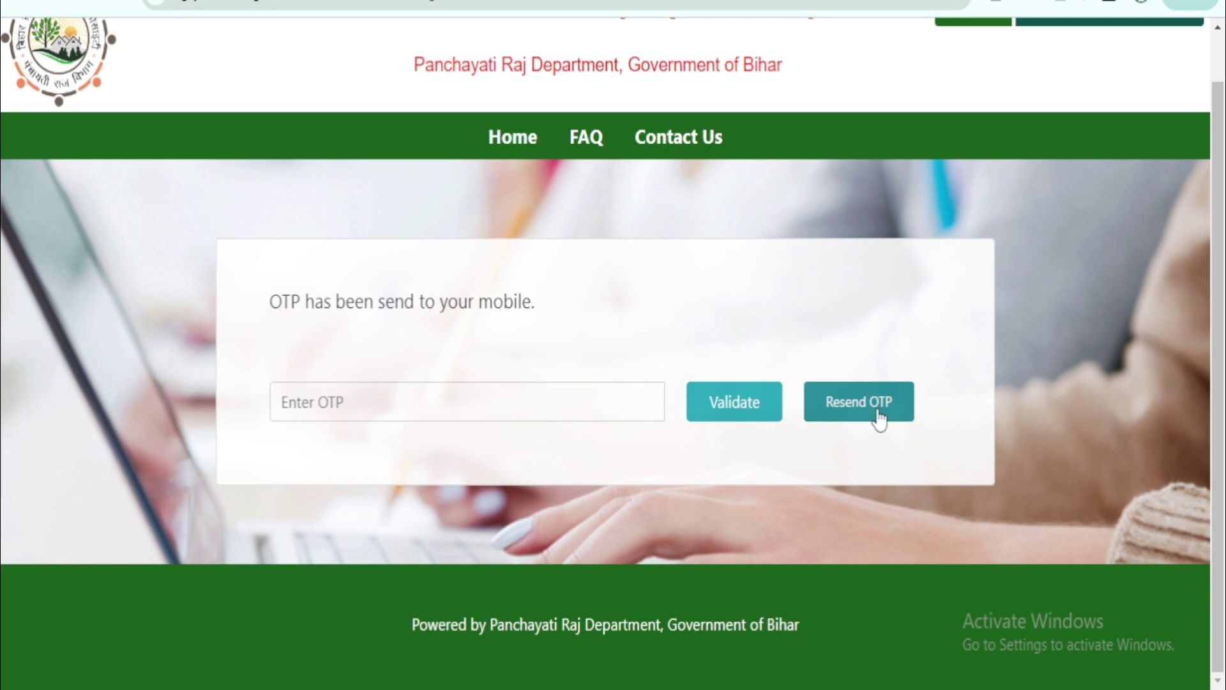
# Step: Enter the OTP sent to the mobile, validate it and start the application from the dashboard
pyautogui.click(355, 403)
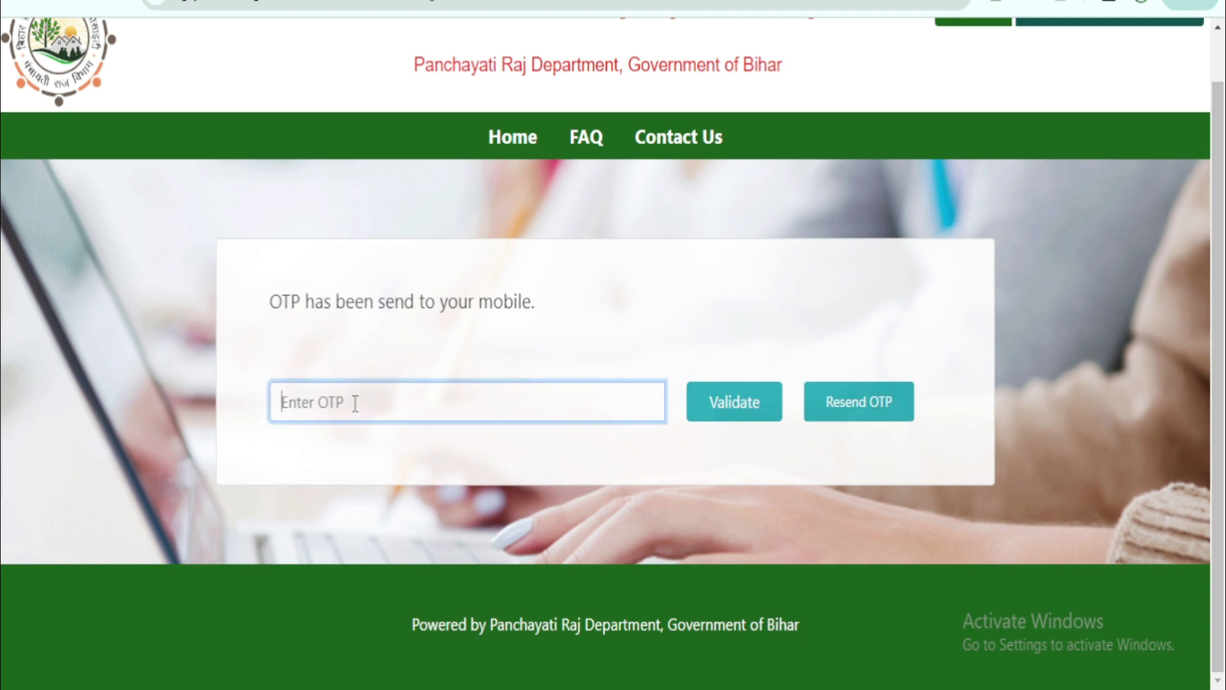
pyautogui.click(731, 402)
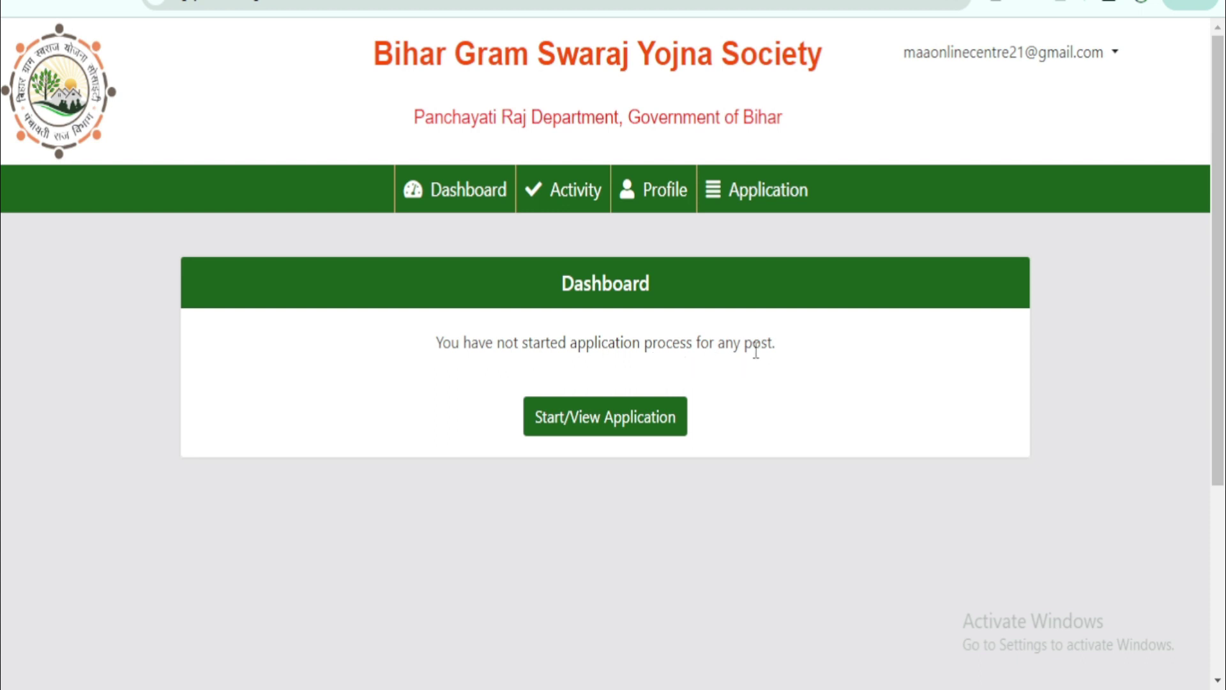
pyautogui.scroll(-2, 756, 350)
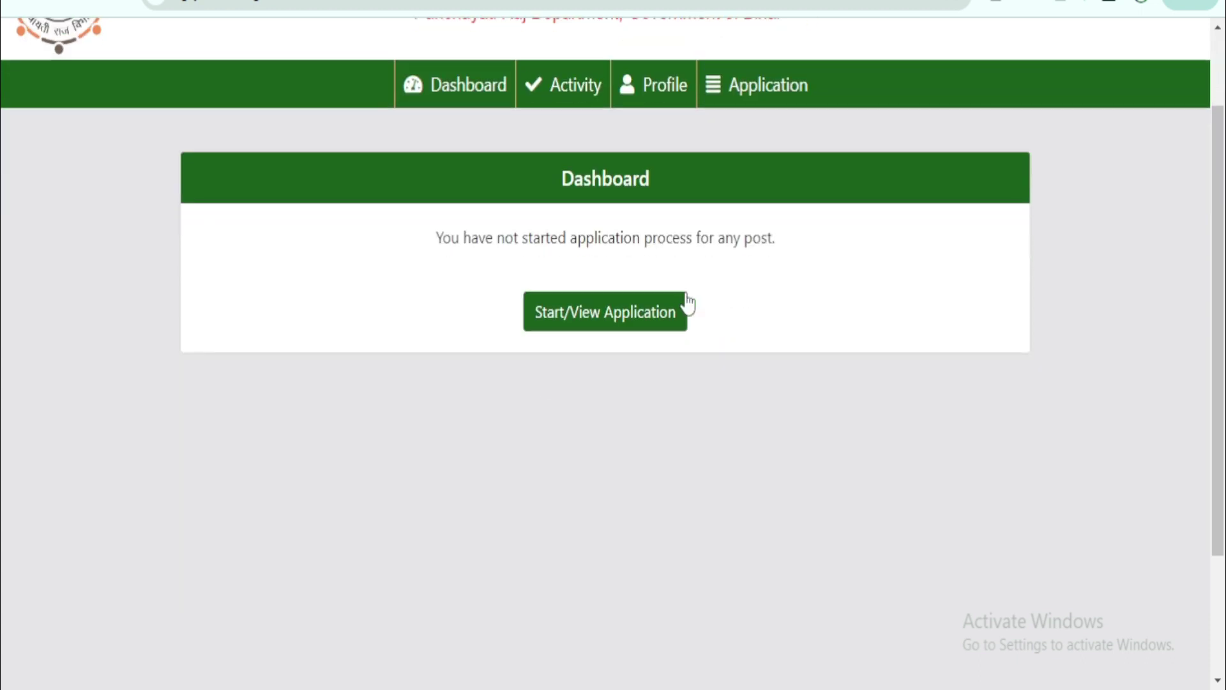
pyautogui.click(613, 322)
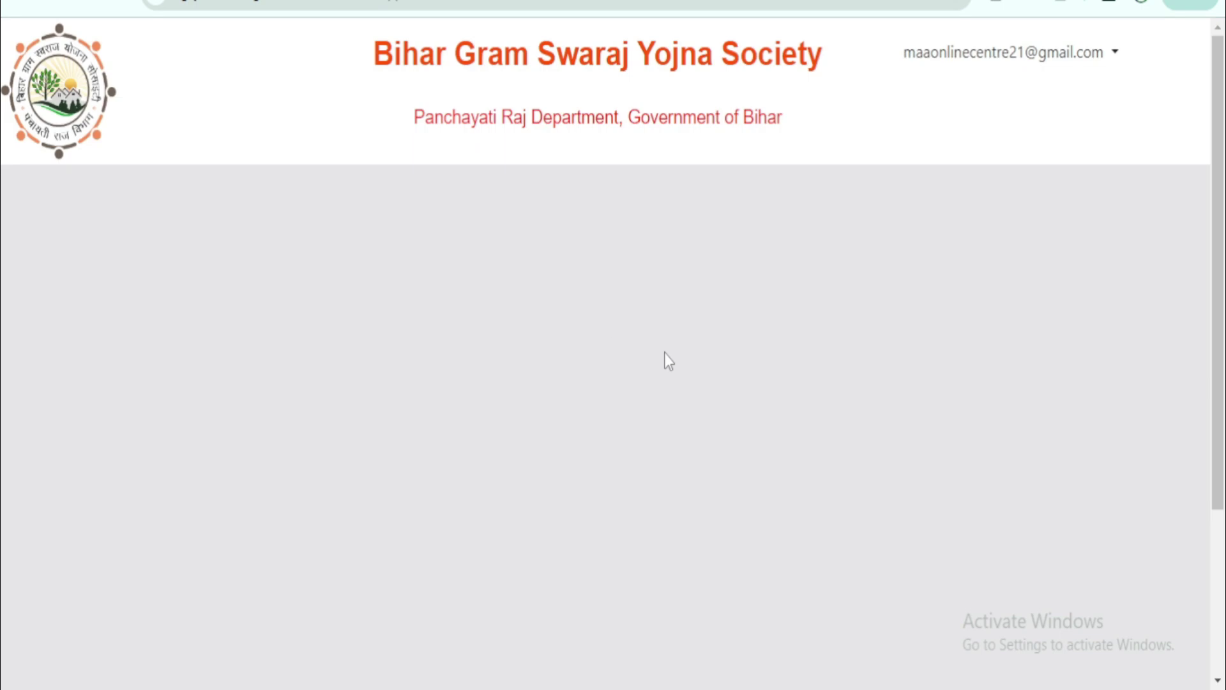
# Step: Read through the candidate instructions, confirm having read them and continue to the post selection
pyautogui.scroll(-4, 572, 404)
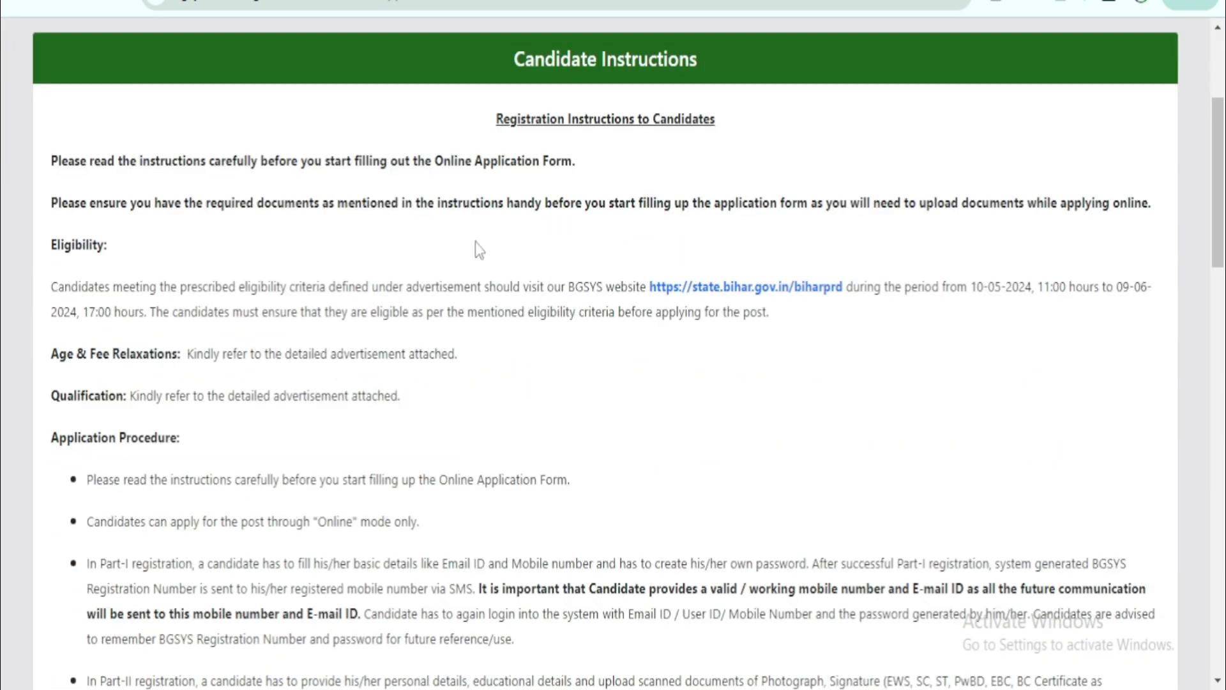
pyautogui.scroll(-6, 475, 241)
pyautogui.scroll(-18, 367, 346)
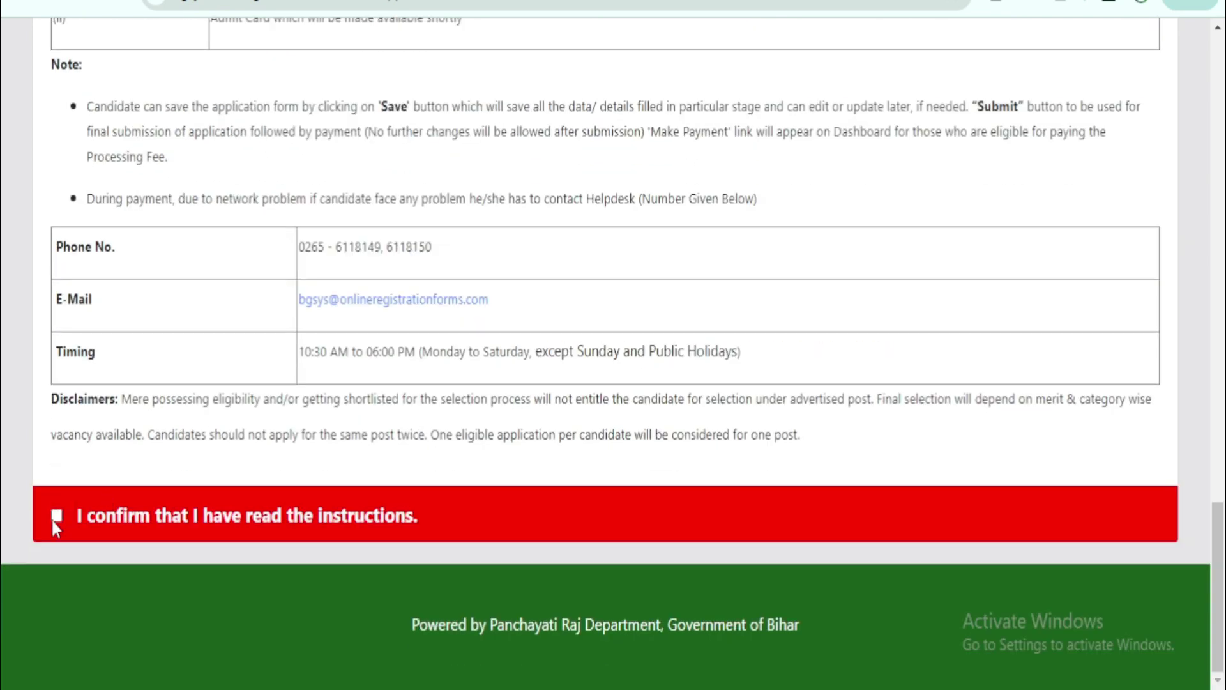
pyautogui.click(56, 516)
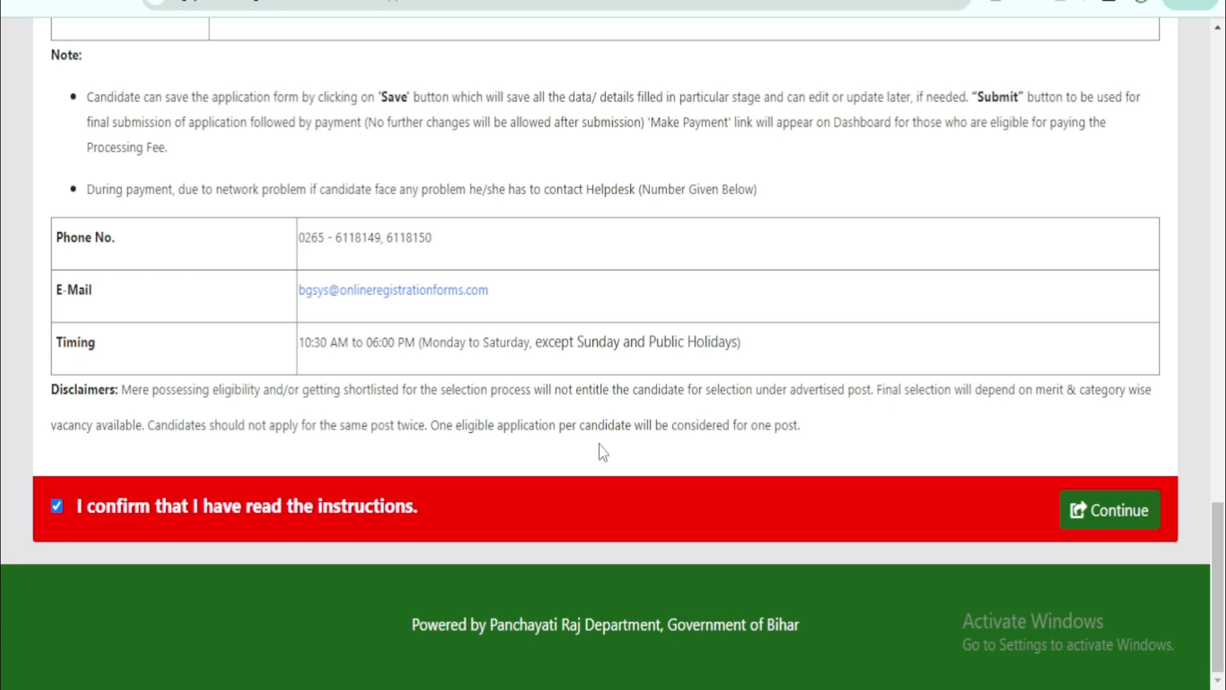
pyautogui.click(1108, 519)
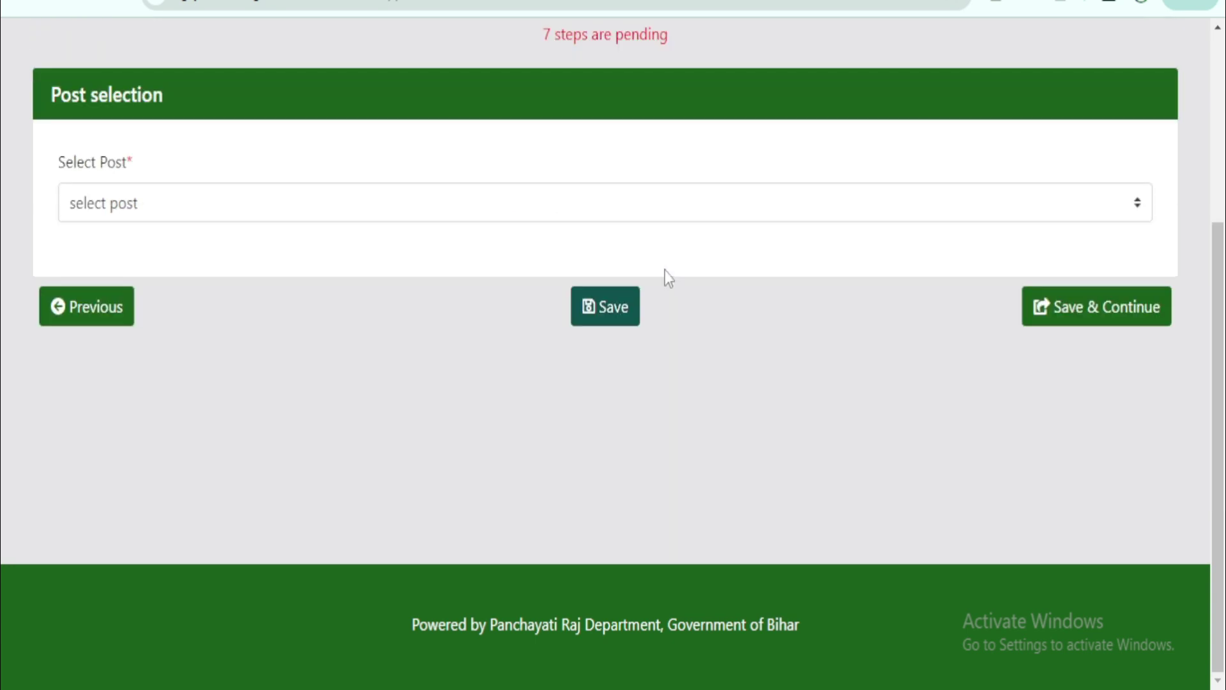
# Step: Select the post ACCOUNTANT CUM IT ASSISTANT, save it and continue to the eligibility criteria
pyautogui.click(164, 203)
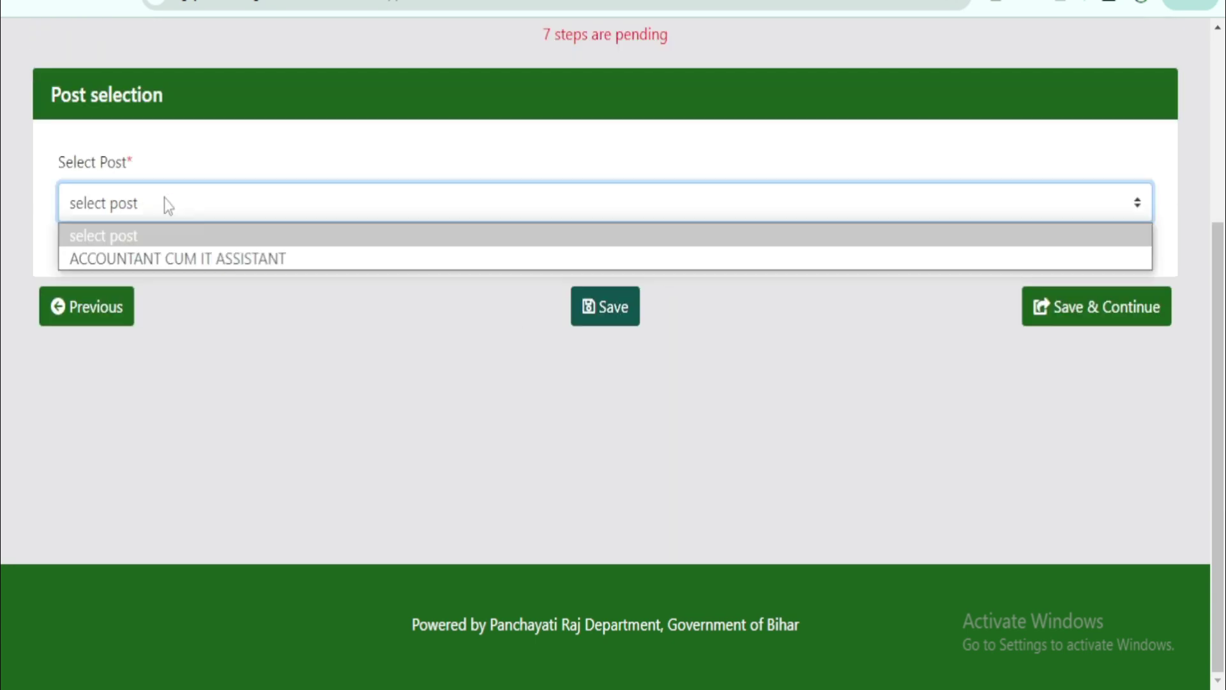
pyautogui.click(168, 258)
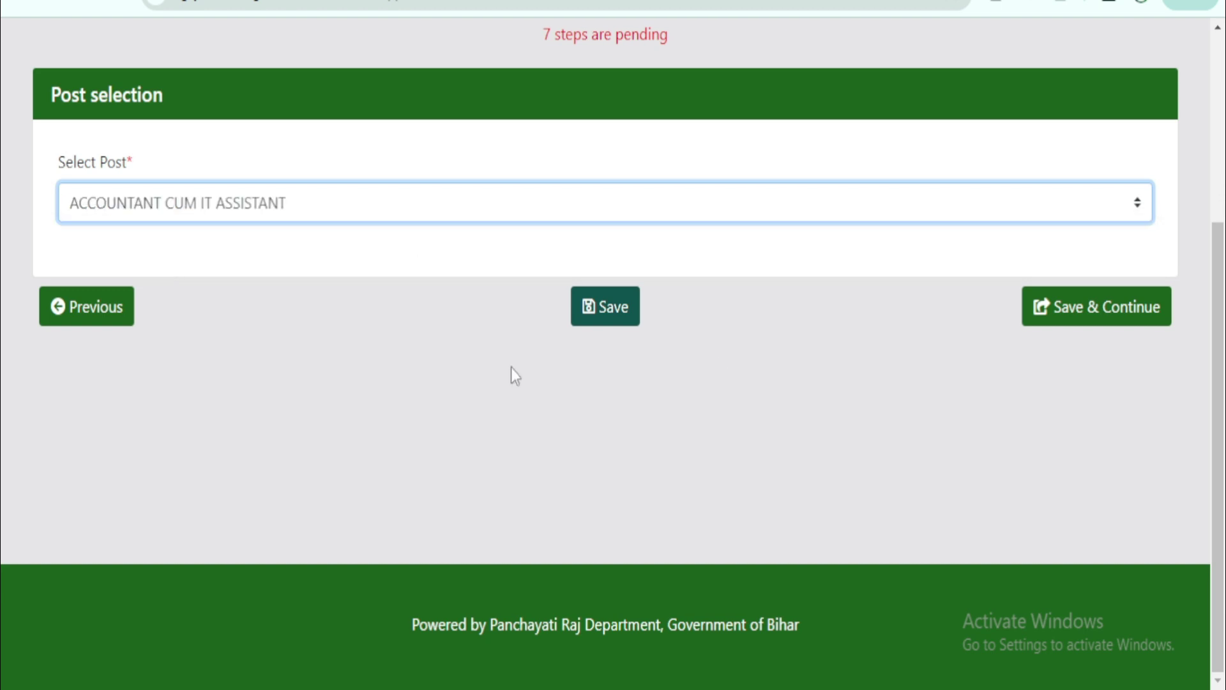
pyautogui.click(607, 321)
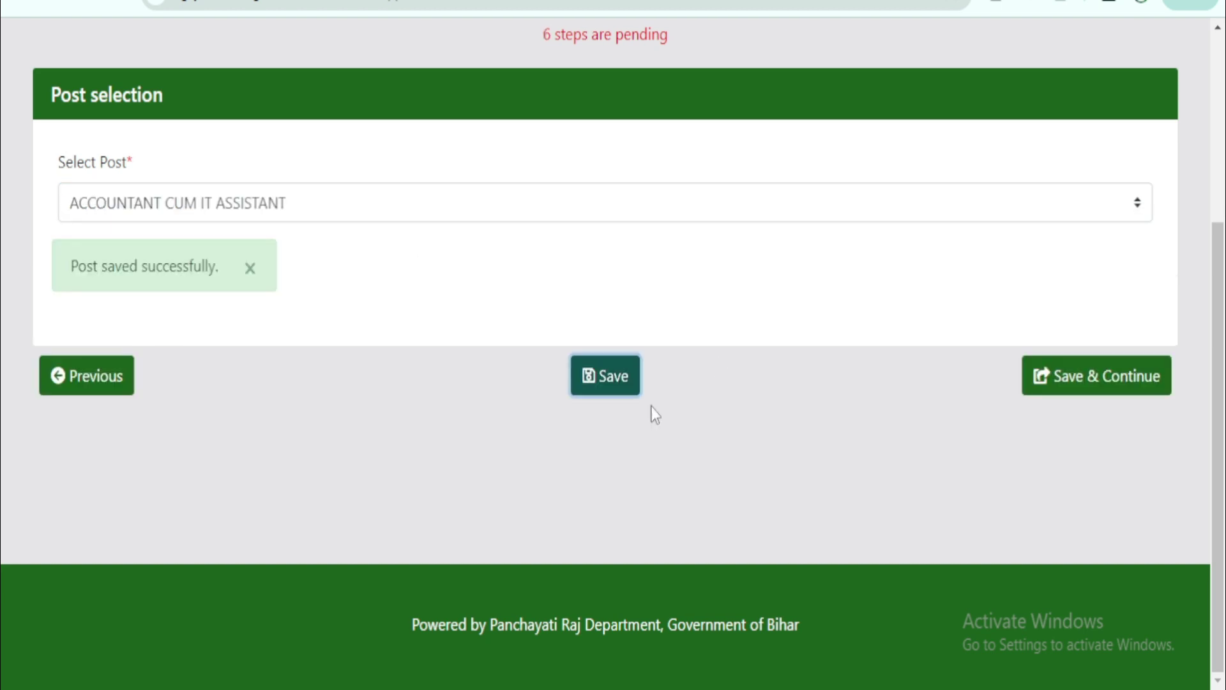
pyautogui.click(1106, 316)
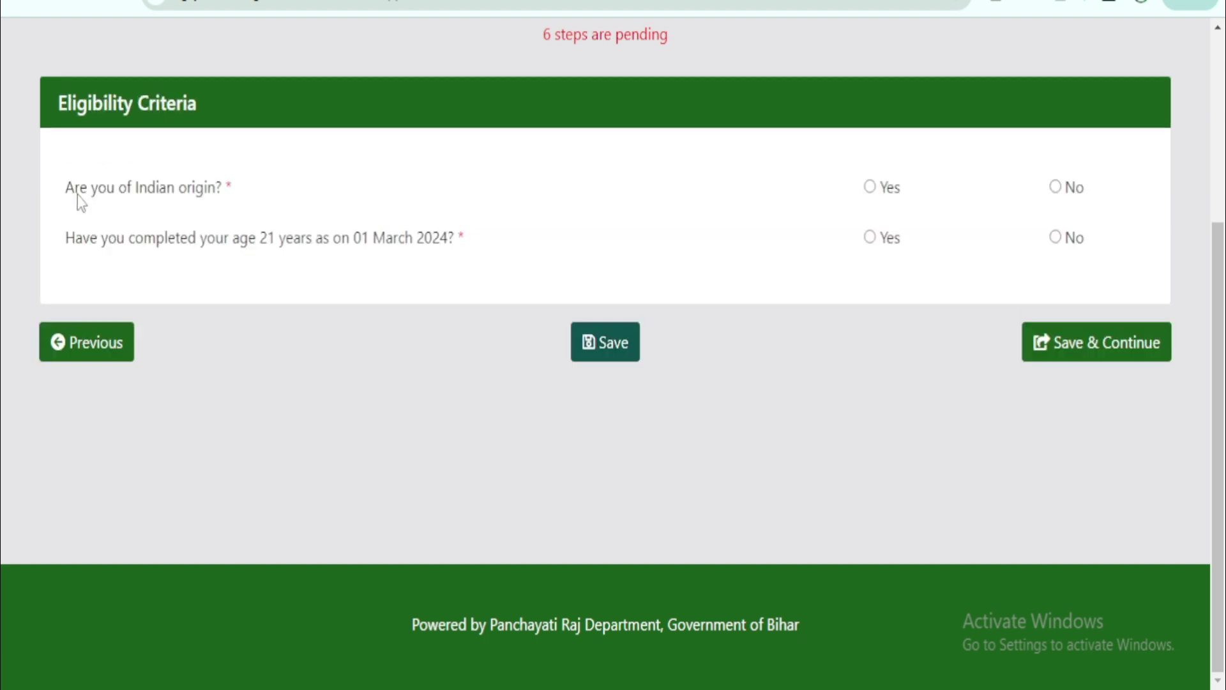
# Step: Answer Yes to the Indian origin and 21 years of age questions, save and continue to the candidate details
pyautogui.moveTo(66, 188); pyautogui.dragTo(146, 192)
pyautogui.click(870, 188)
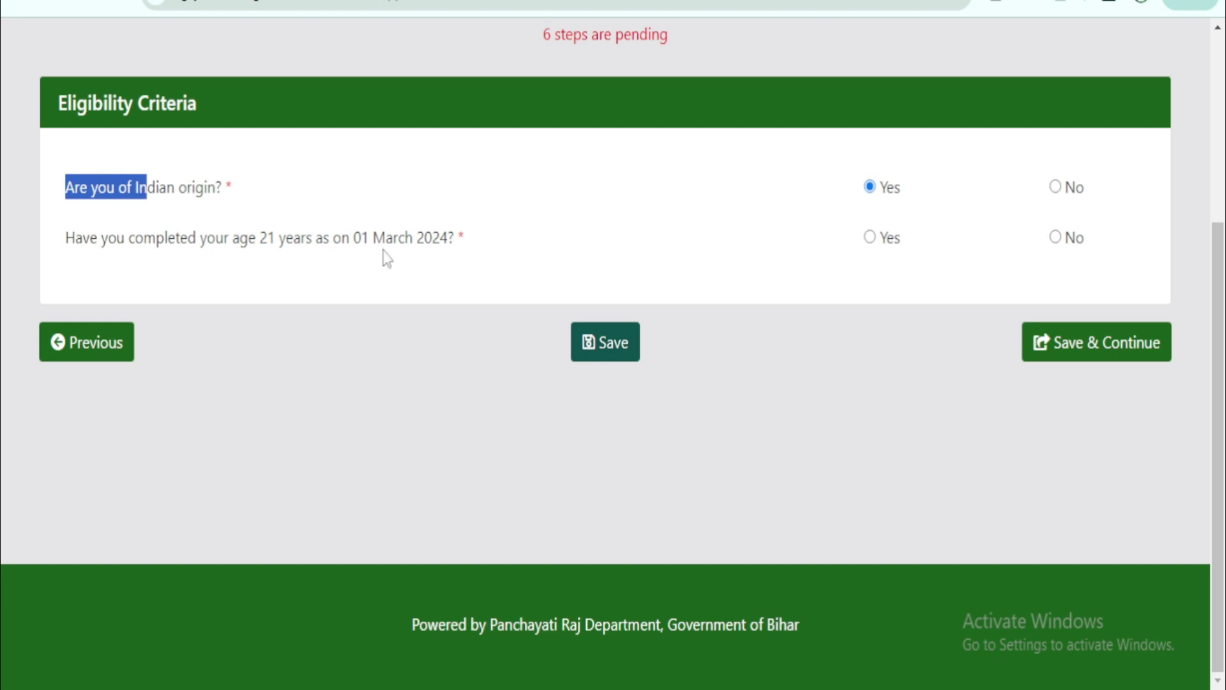
pyautogui.moveTo(355, 238); pyautogui.dragTo(434, 248)
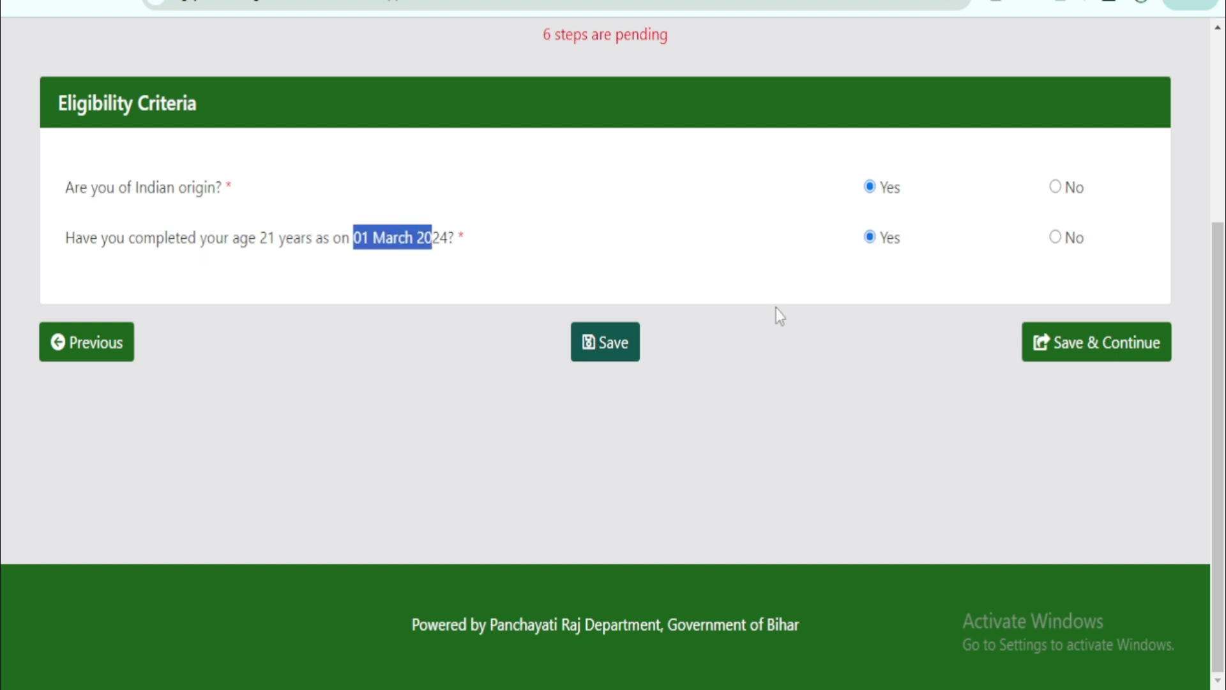
pyautogui.click(629, 401)
pyautogui.click(612, 348)
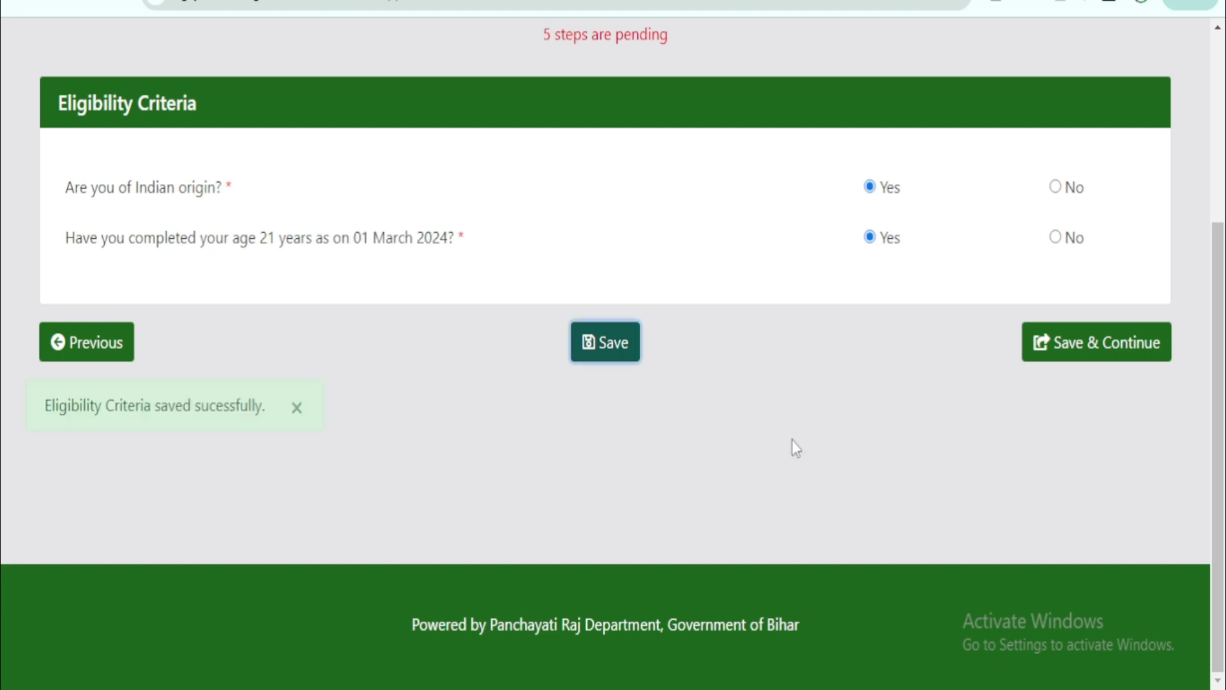
pyautogui.click(1076, 353)
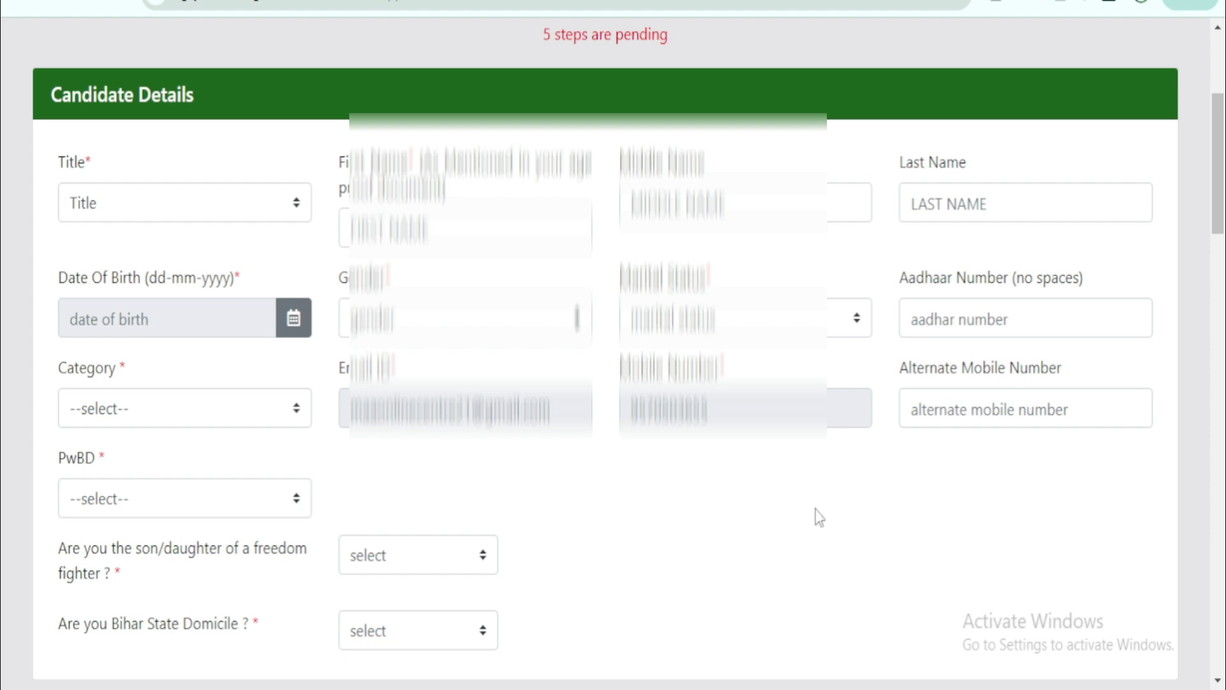
# Step: Set the candidate's title to MR and go through the first, middle and last name fields
pyautogui.click(249, 203)
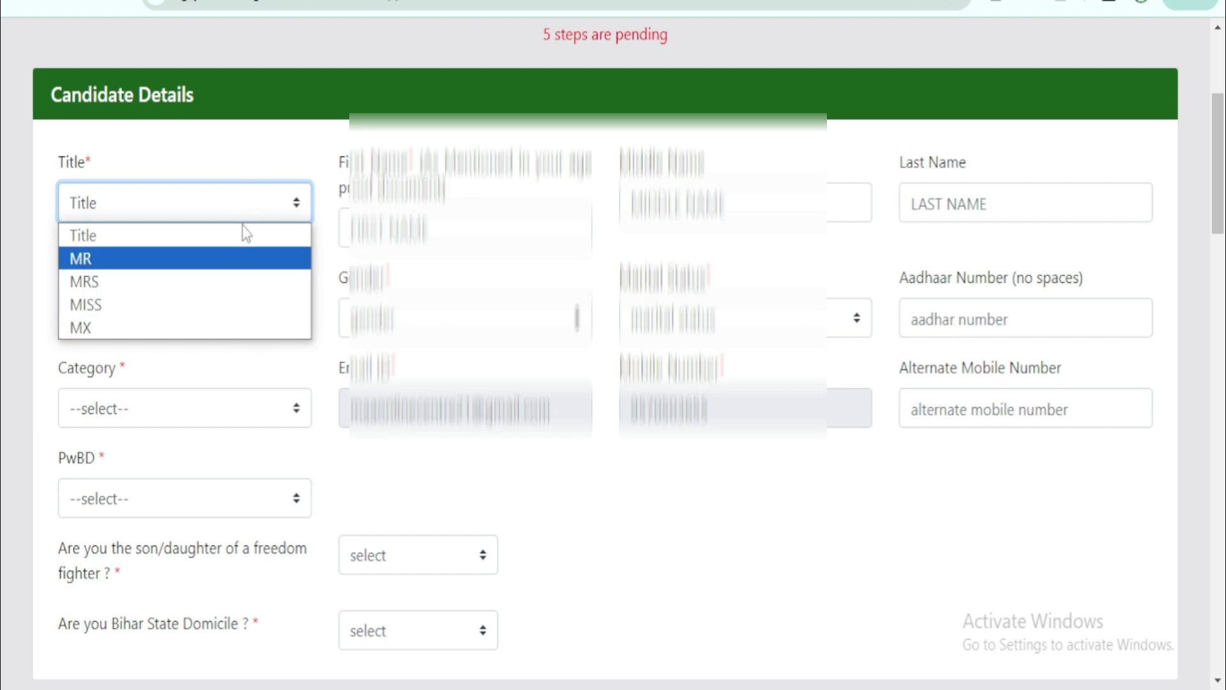
pyautogui.click(247, 258)
pyautogui.click(1002, 200)
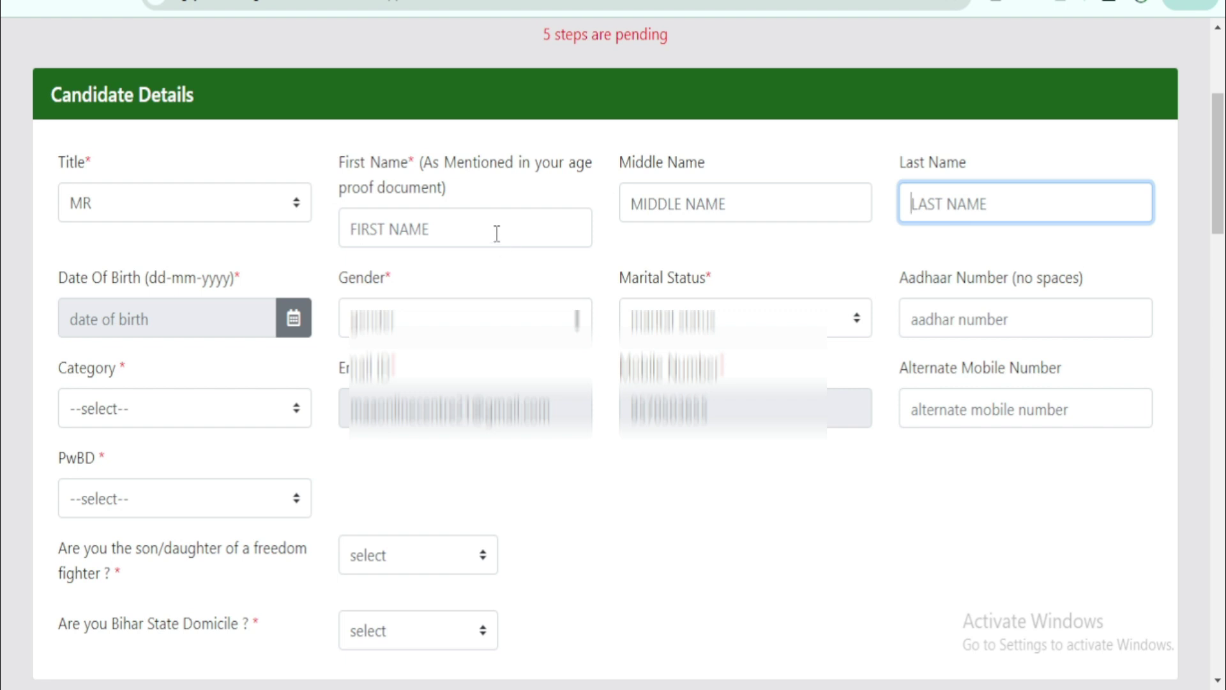
pyautogui.click(472, 237)
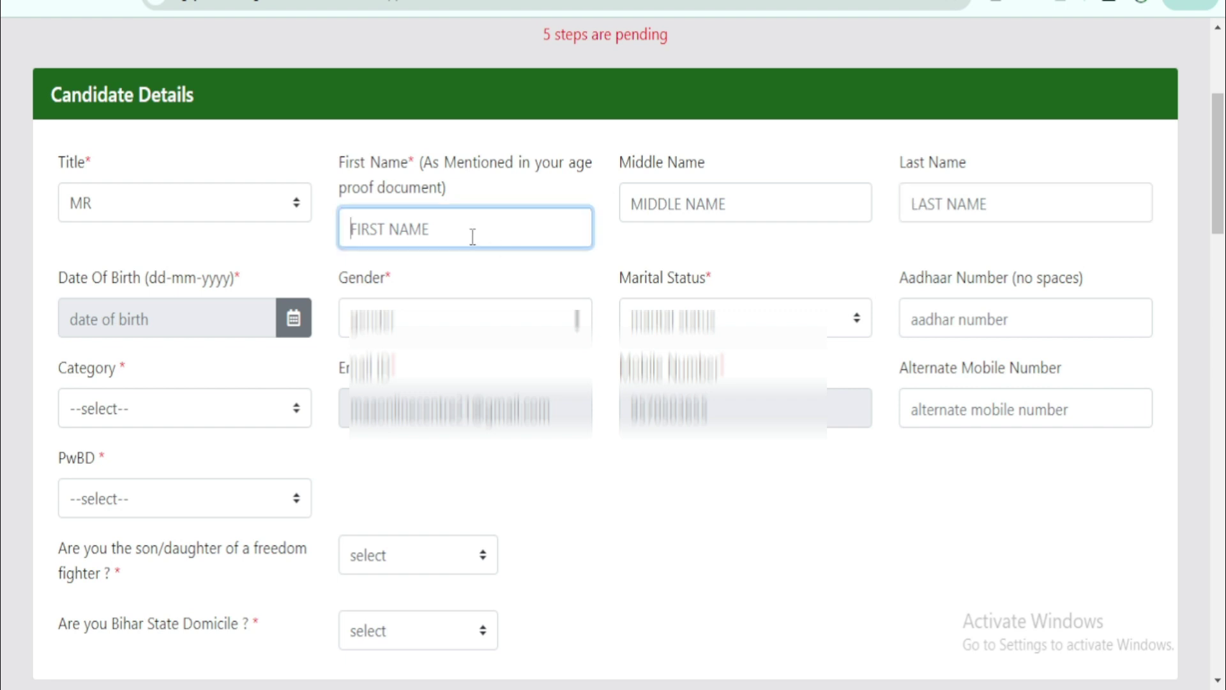
pyautogui.click(715, 207)
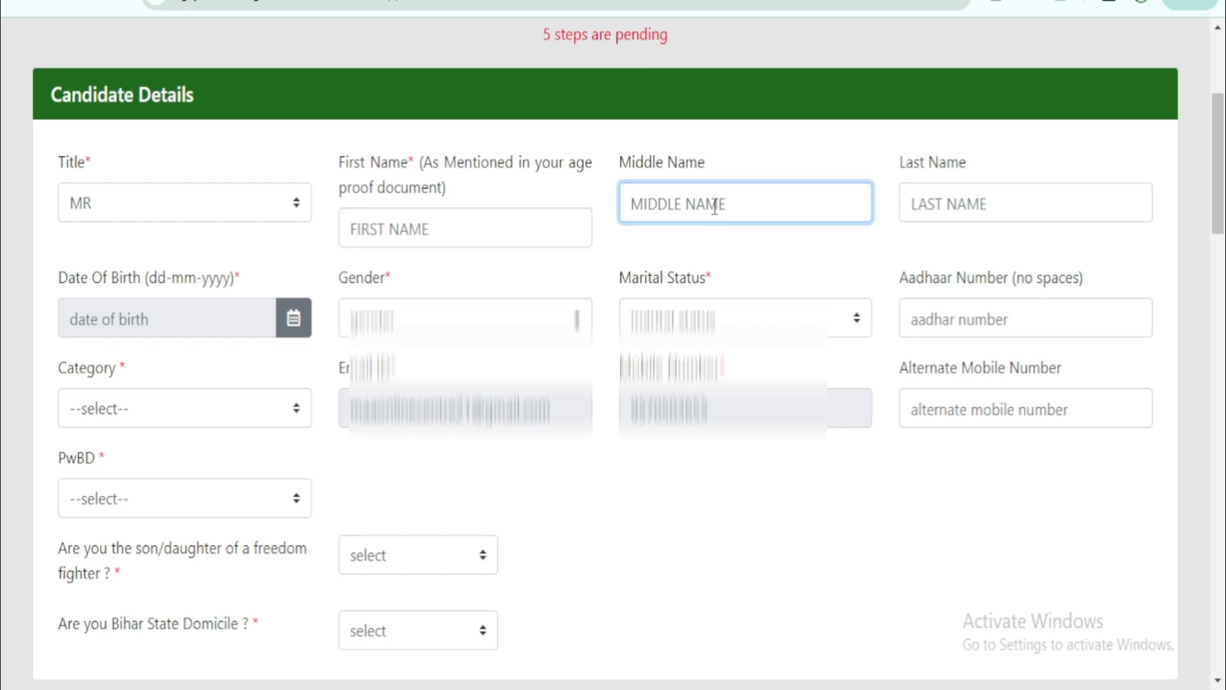
pyautogui.click(952, 202)
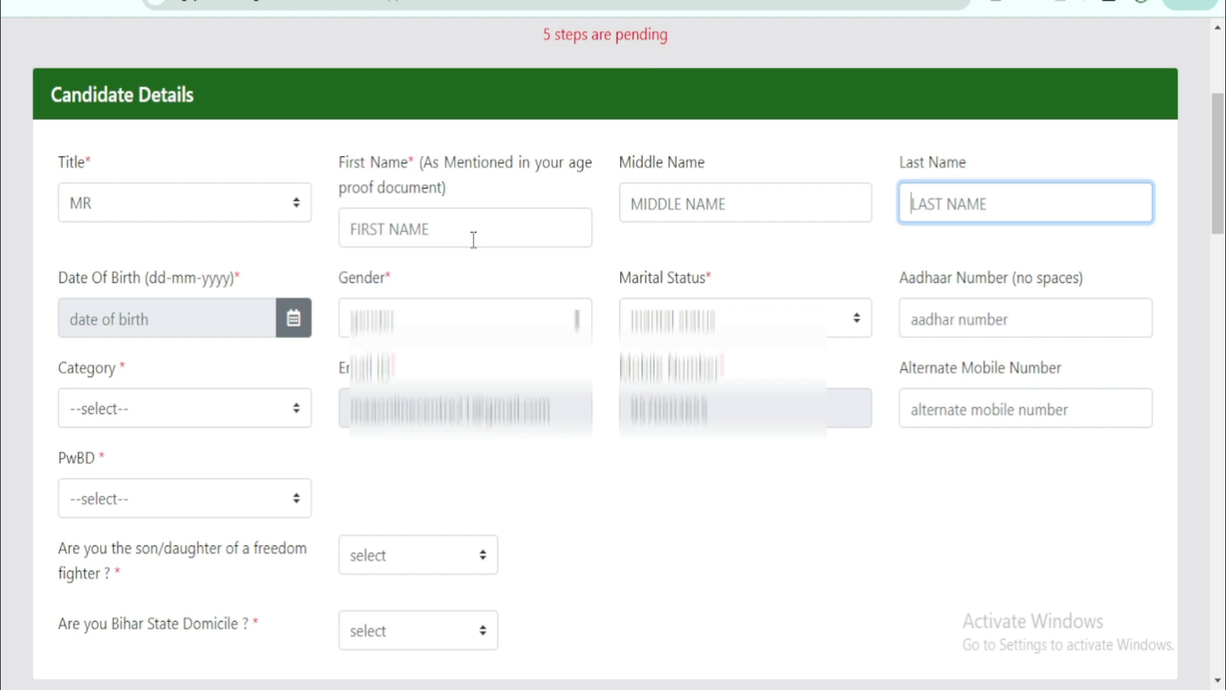
pyautogui.click(1032, 204)
pyautogui.scroll(-1, 817, 201)
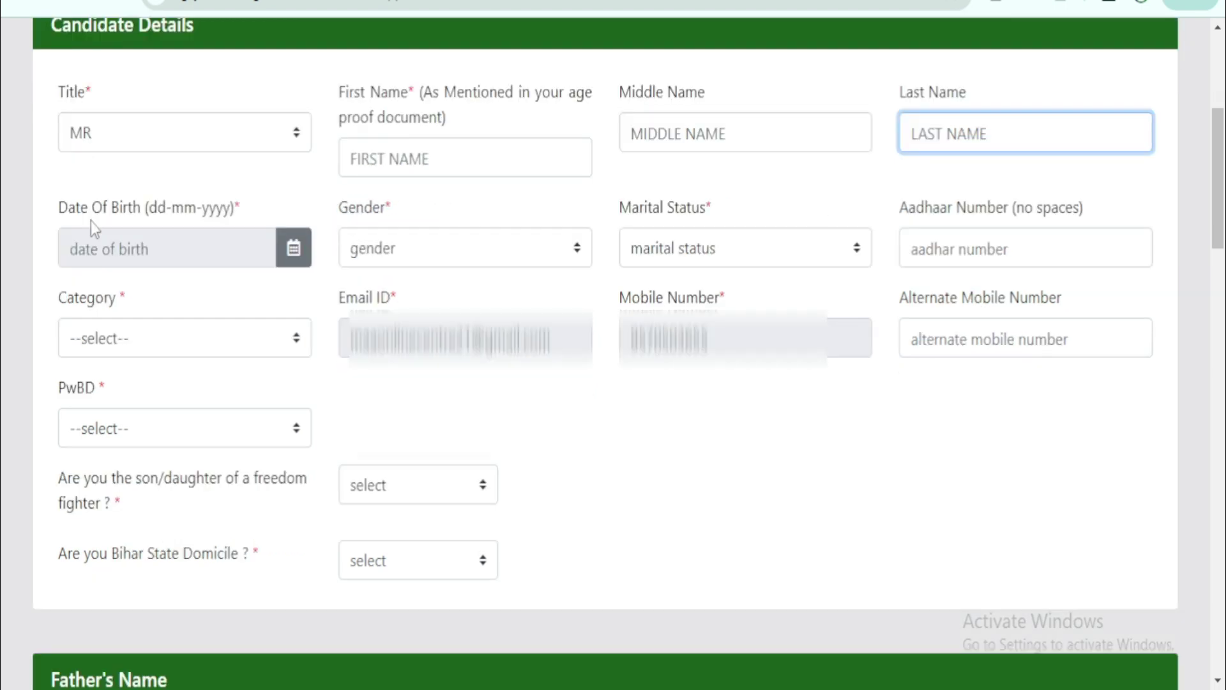
# Step: Check the date of birth calendar, set the gender to MALE and choose the marital status listed directly after MARRIED
pyautogui.click(203, 253)
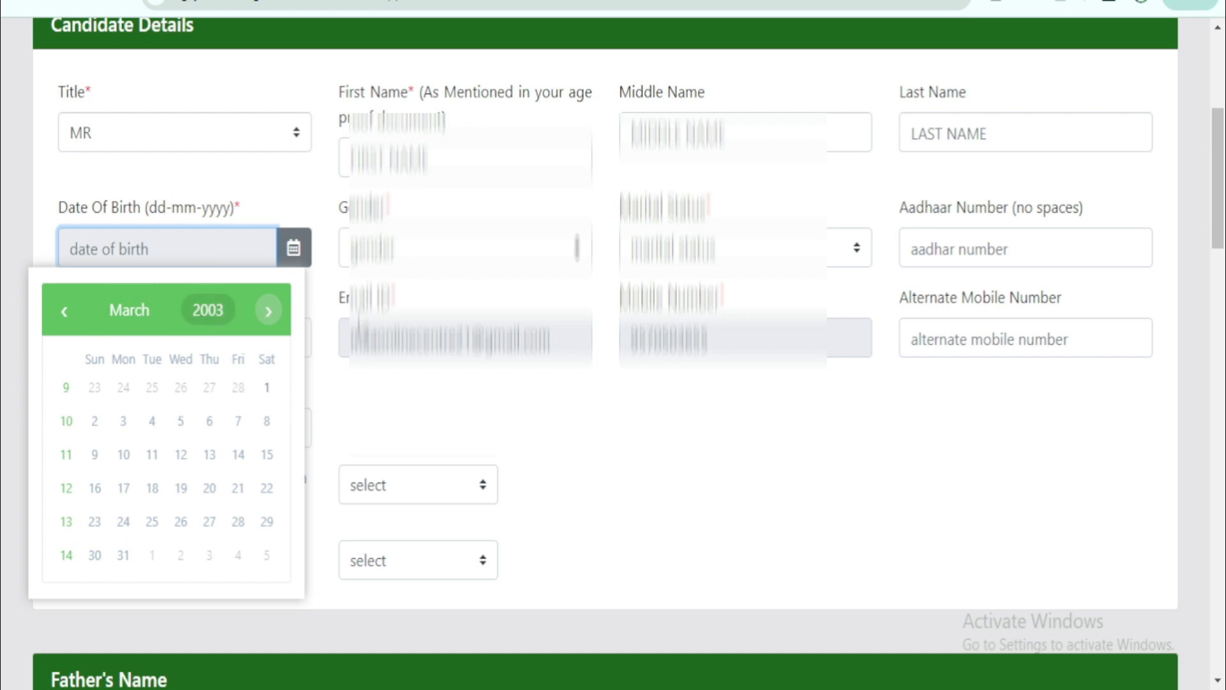
pyautogui.click(492, 254)
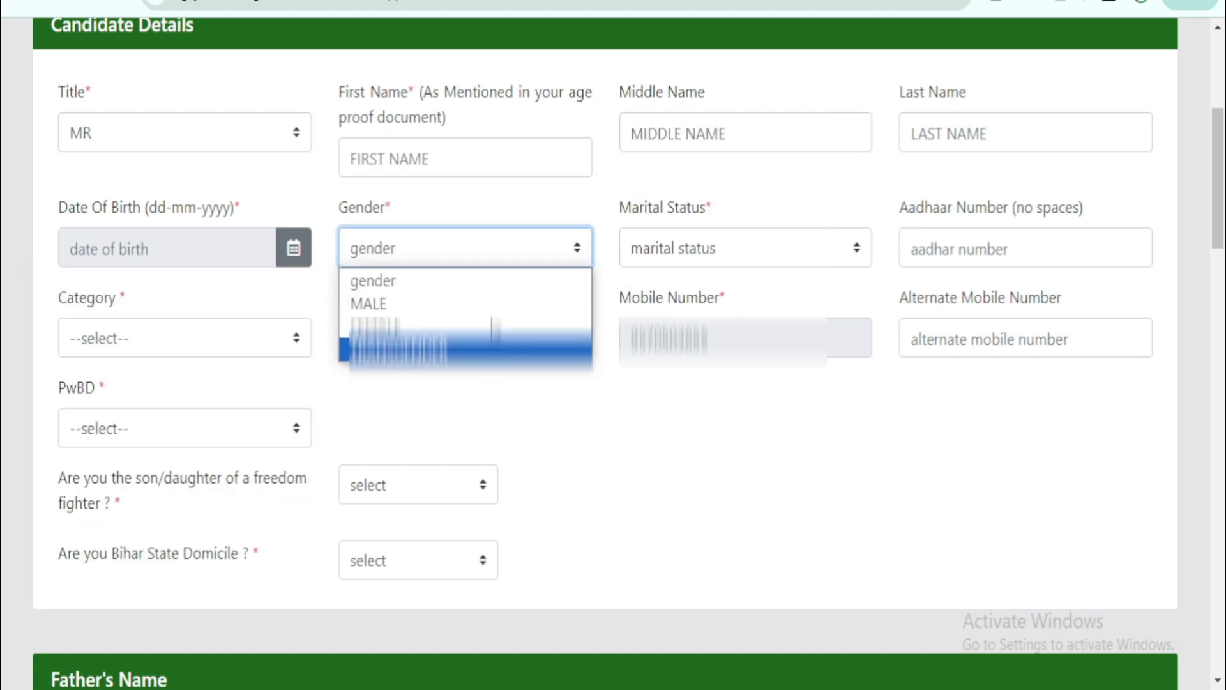
pyautogui.click(496, 304)
pyautogui.click(726, 253)
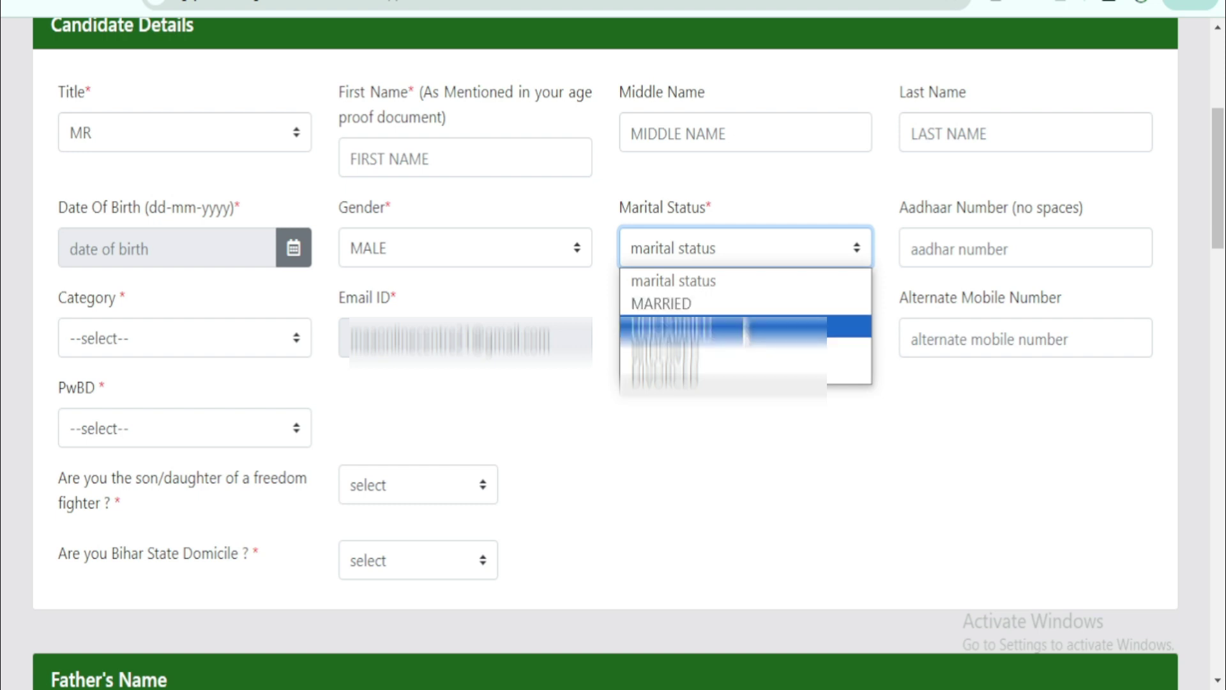
pyautogui.click(749, 326)
# Step: Go through the Aadhaar number field and set the candidate's category to UNRESERVED (UR)
pyautogui.click(996, 257)
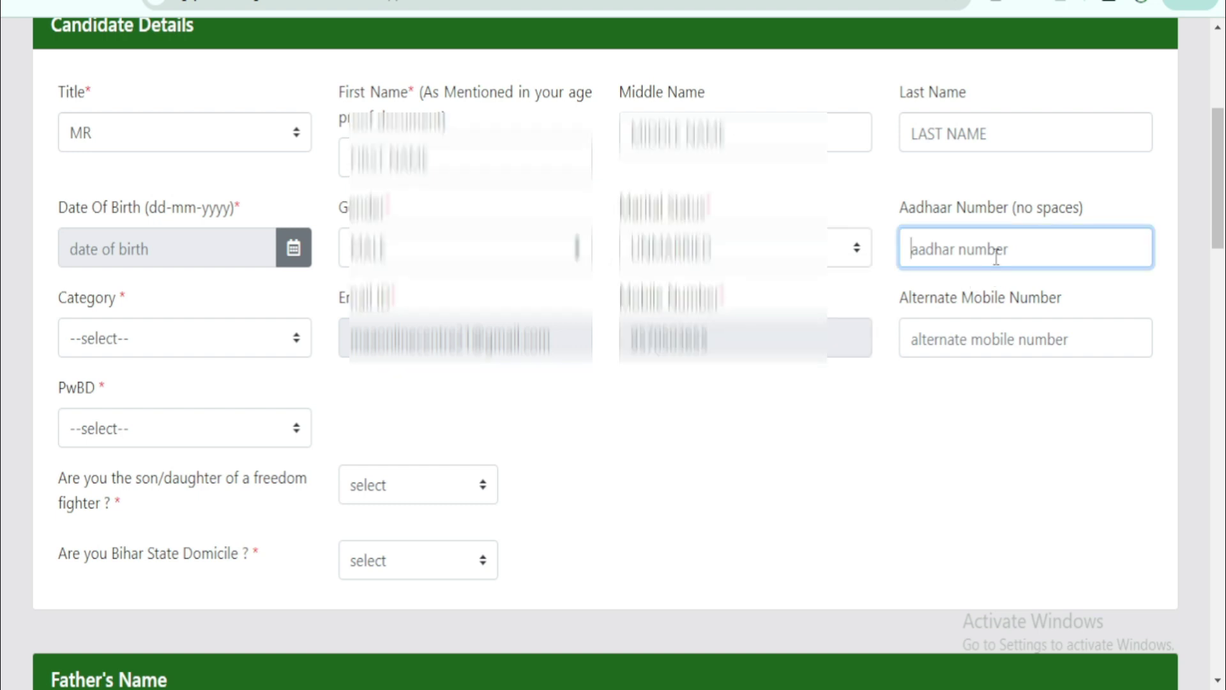
pyautogui.scroll(-1, 996, 256)
pyautogui.click(1109, 185)
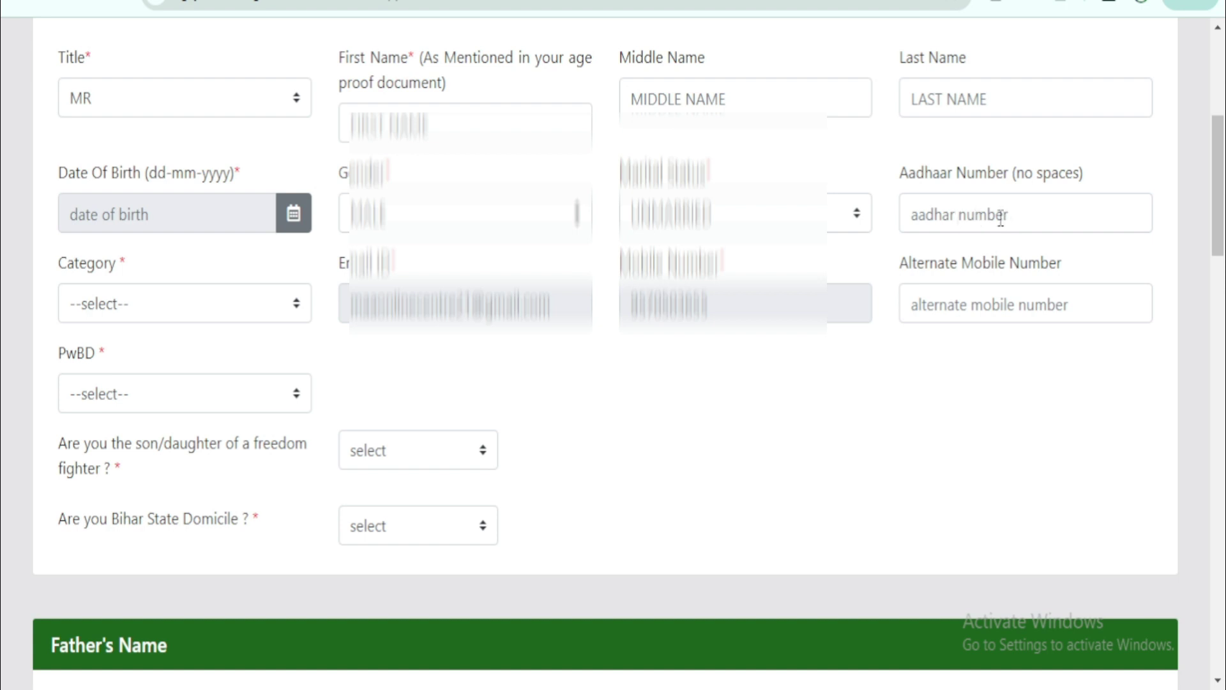
pyautogui.click(981, 212)
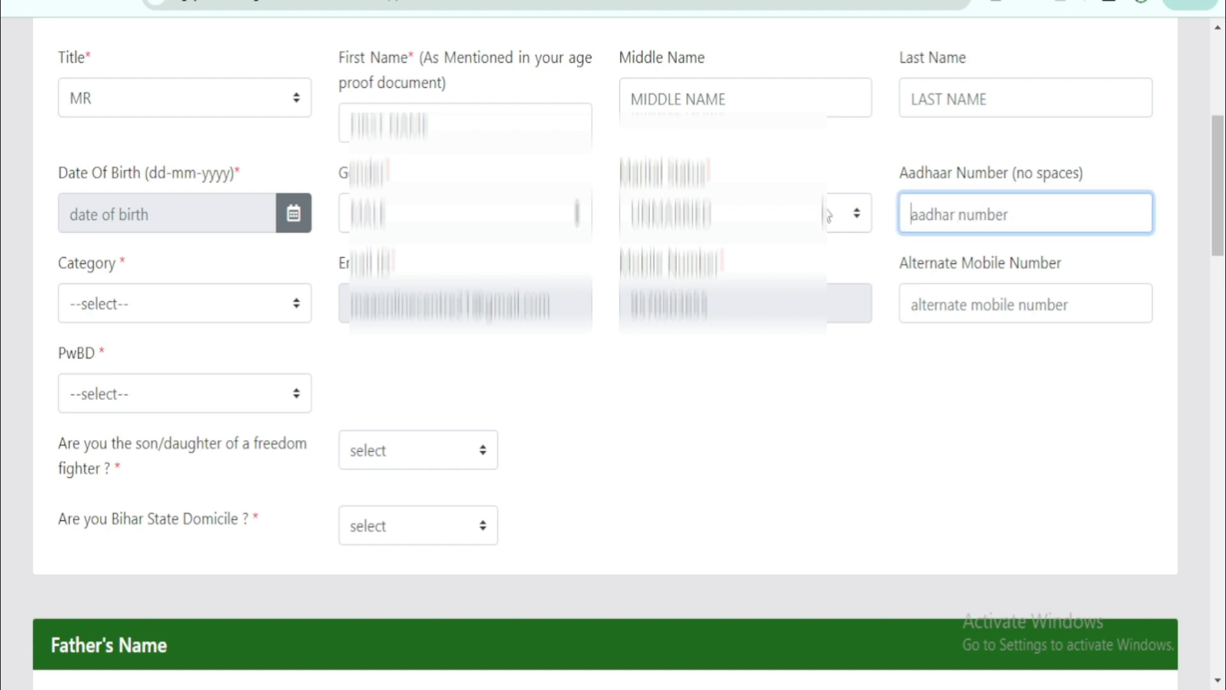
pyautogui.click(182, 307)
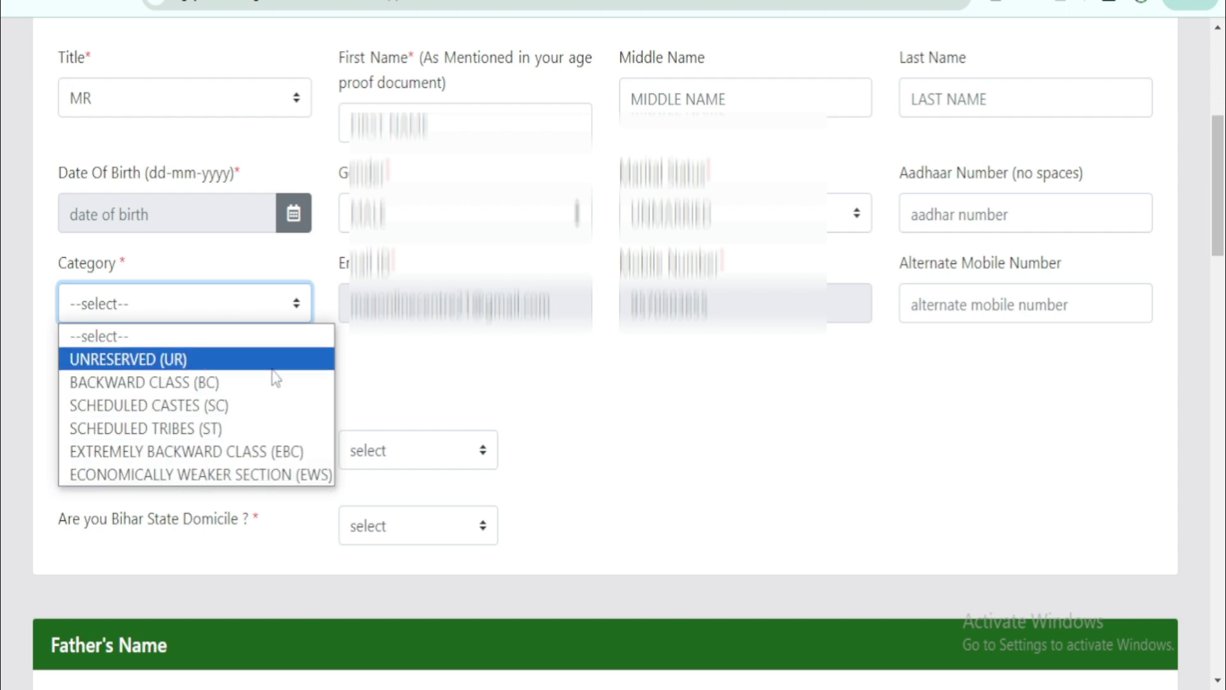
pyautogui.click(270, 368)
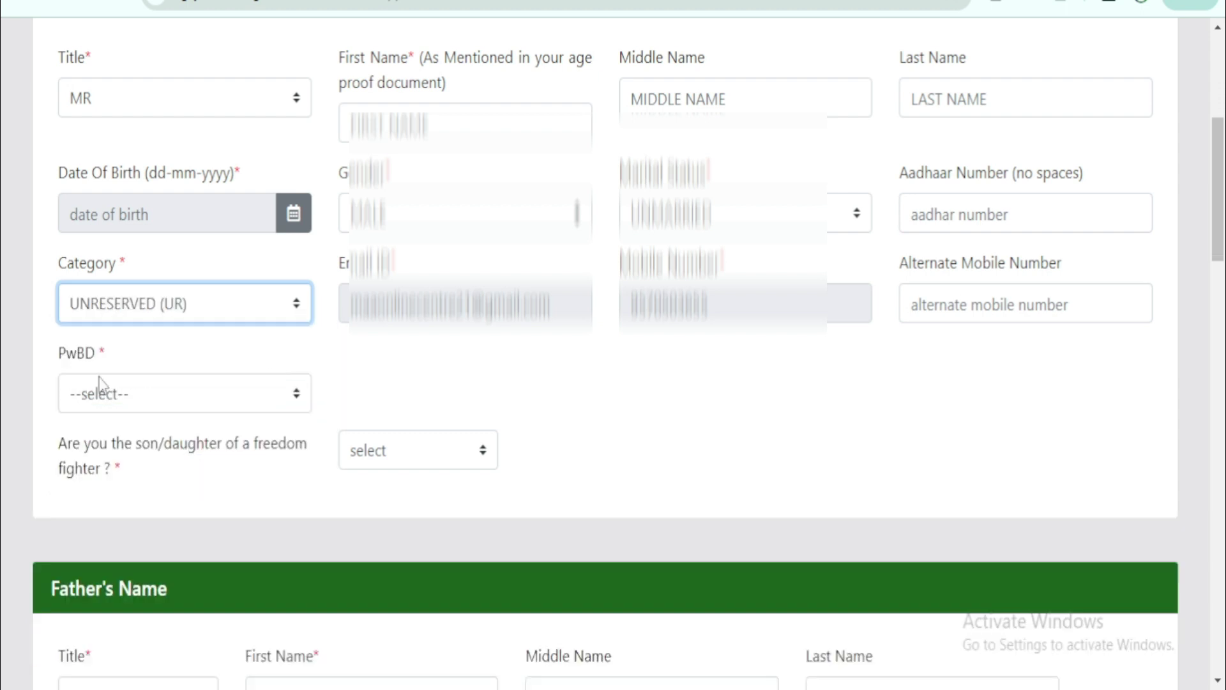
# Step: Go through the alternate mobile number field and set the candidate's PwBD status to No
pyautogui.moveTo(902, 264); pyautogui.dragTo(1067, 266)
pyautogui.click(1030, 311)
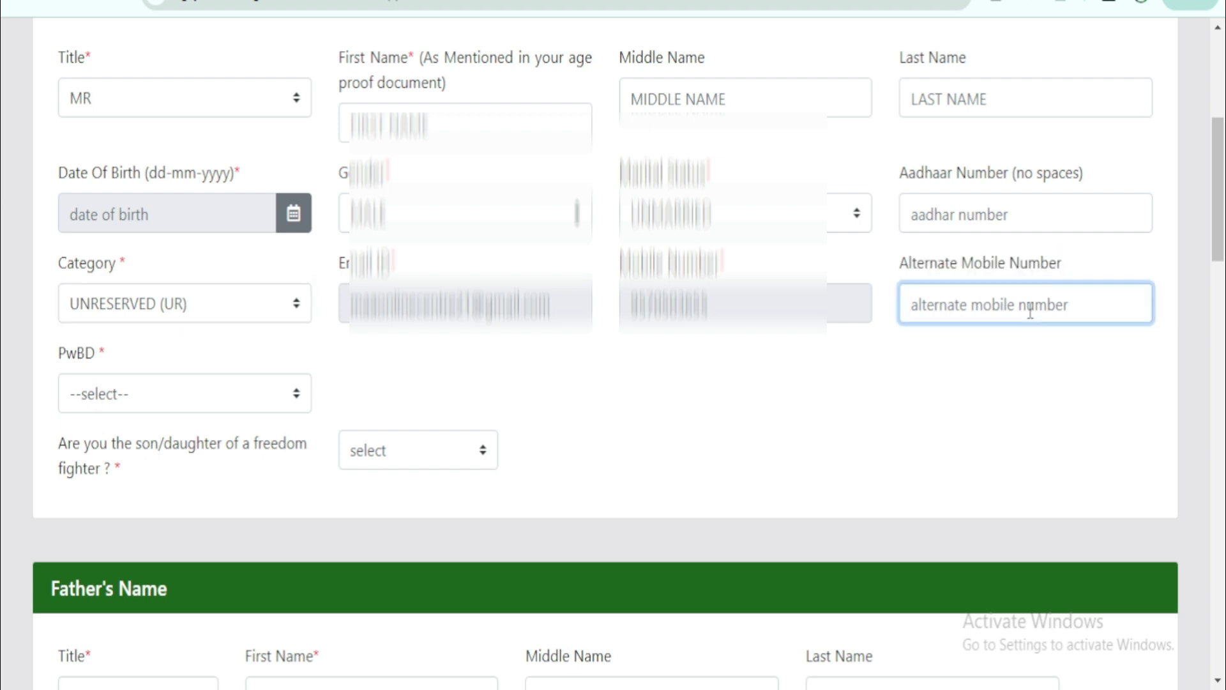
pyautogui.scroll(-2, 848, 375)
pyautogui.click(133, 290)
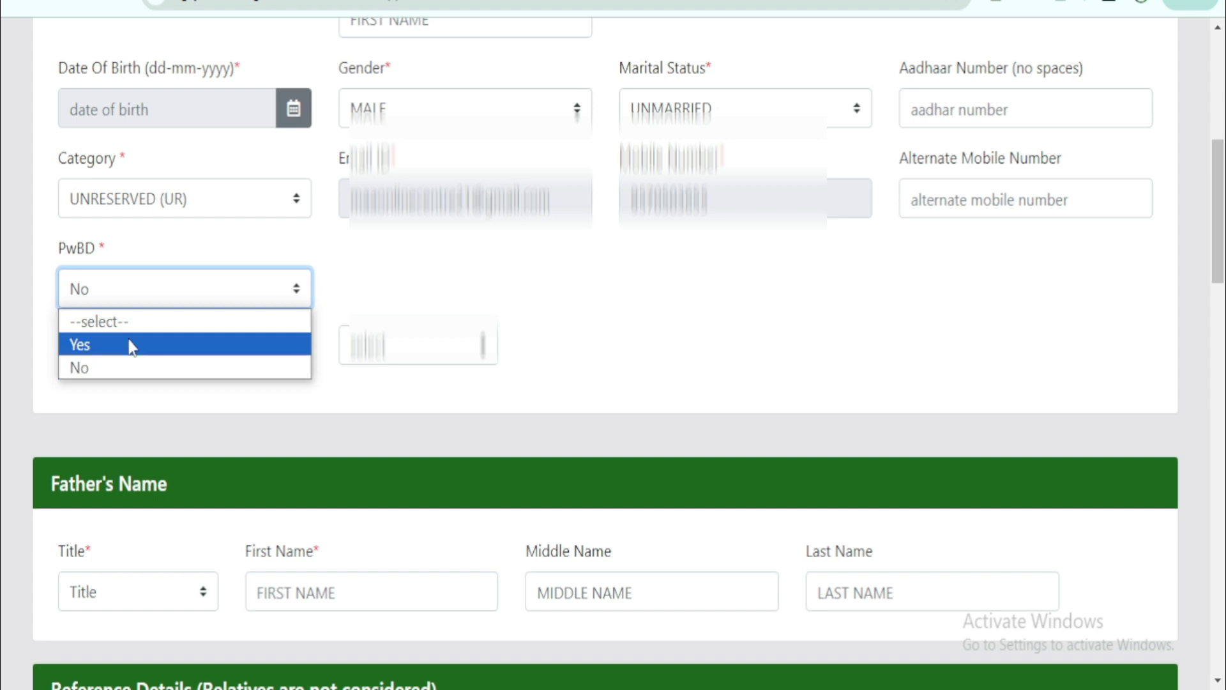
pyautogui.click(160, 259)
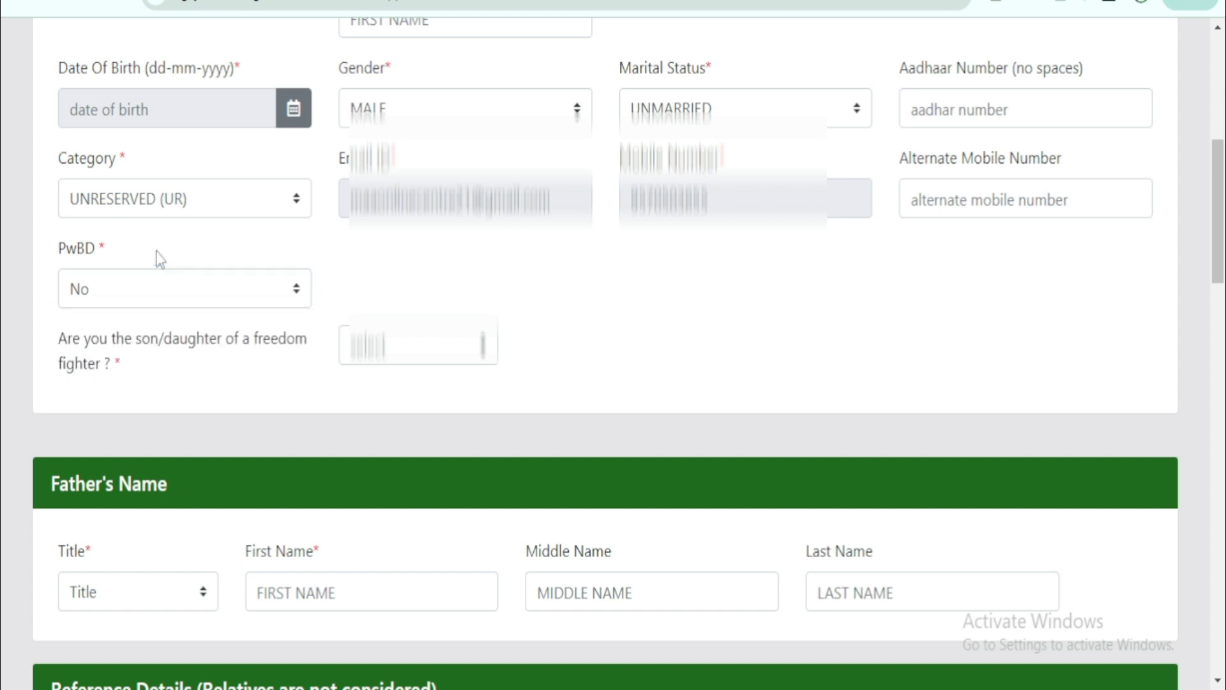
pyautogui.click(155, 290)
pyautogui.click(152, 356)
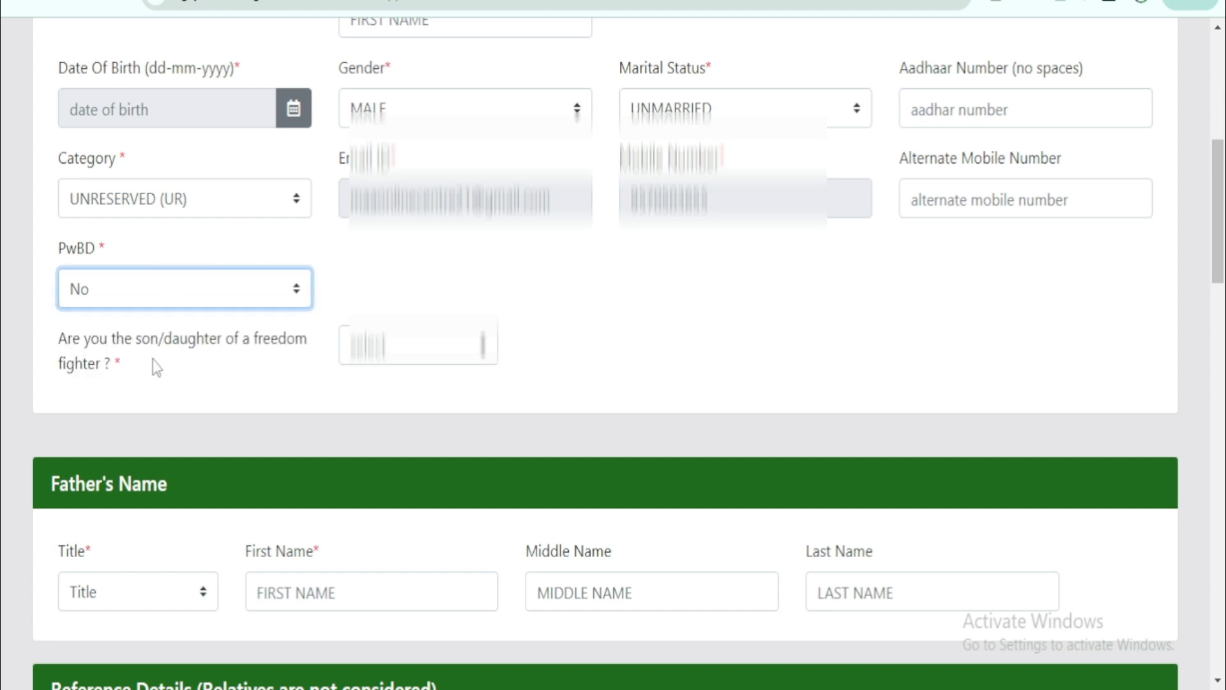
# Step: Answer the question about being the son/daughter of a freedom fighter with the last listed option
pyautogui.scroll(-1, 152, 359)
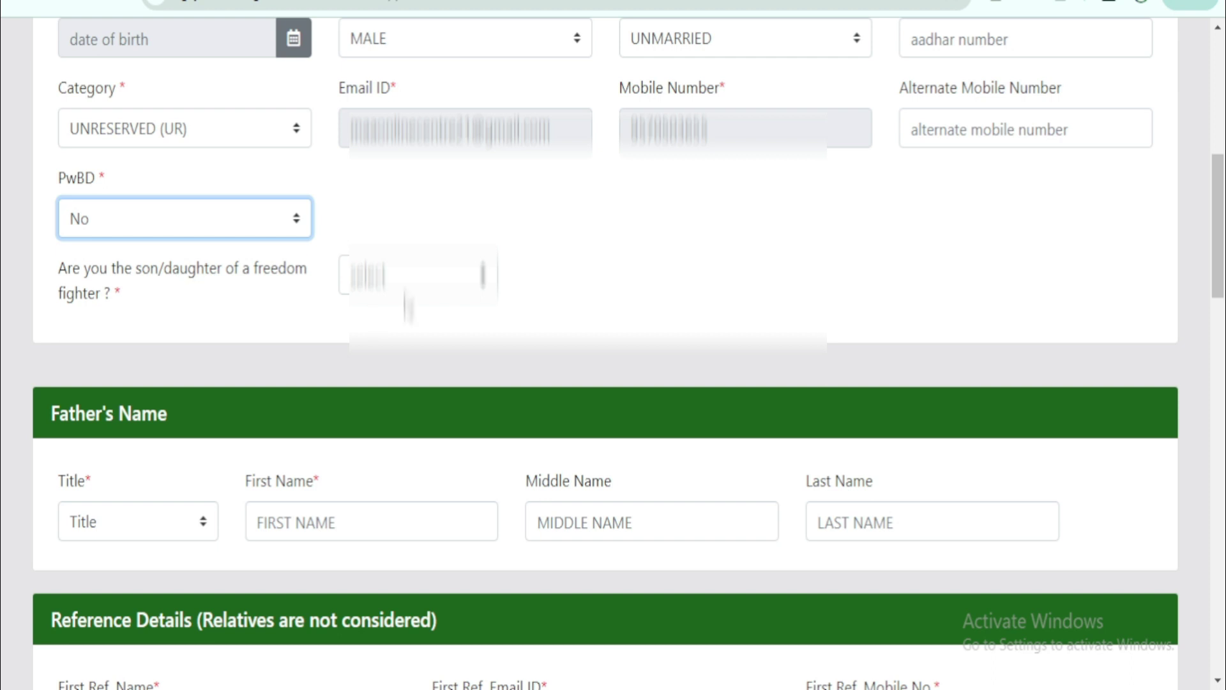
pyautogui.click(432, 277)
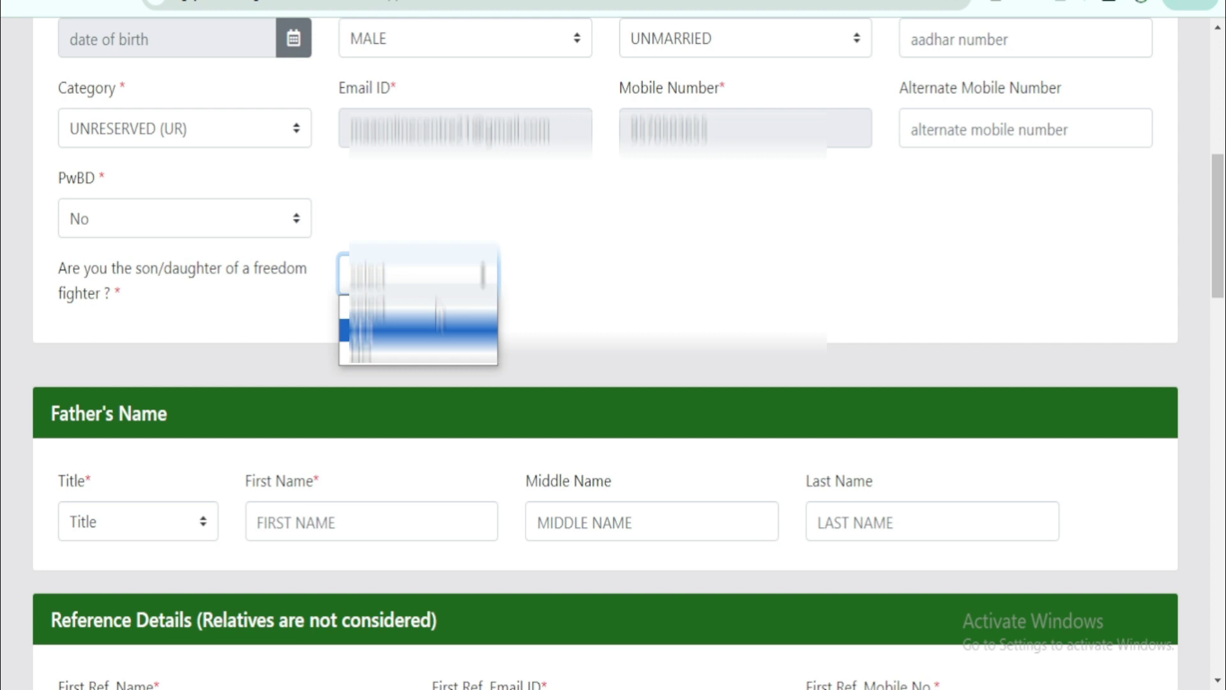
pyautogui.click(432, 355)
# Step: Go through the Father's Name section, checking the title options and the first, middle and last name fields
pyautogui.scroll(-5, 50, 109)
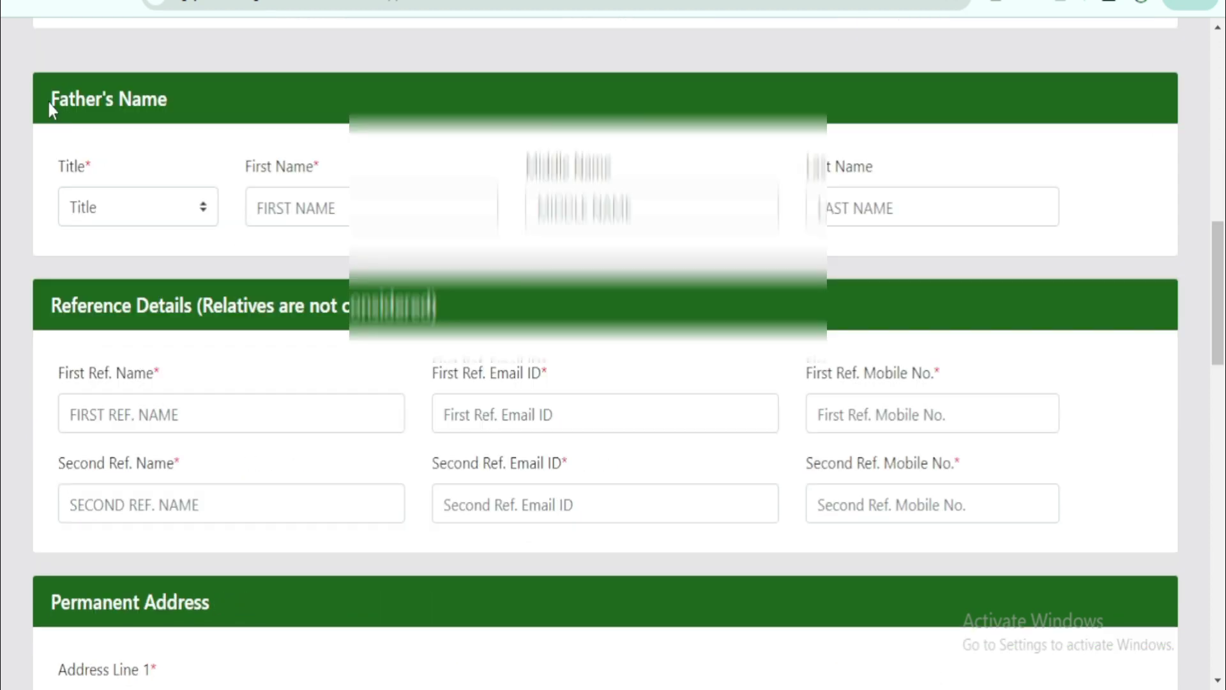
pyautogui.moveTo(55, 98); pyautogui.dragTo(185, 98)
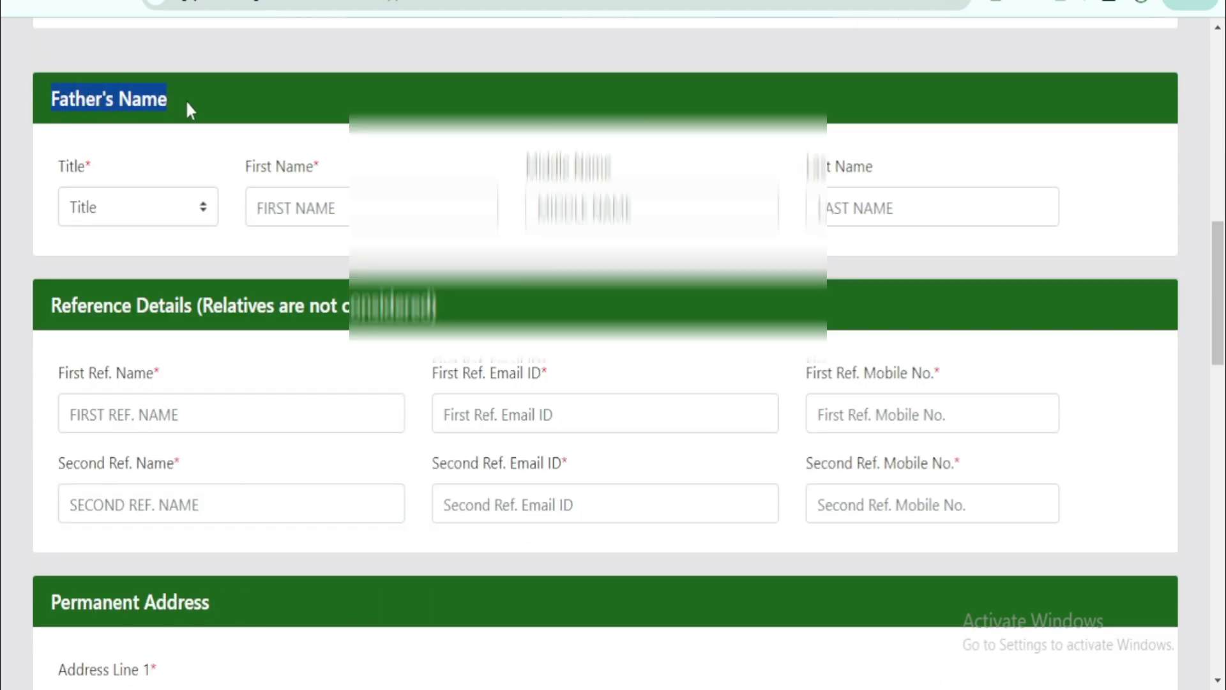
pyautogui.click(151, 210)
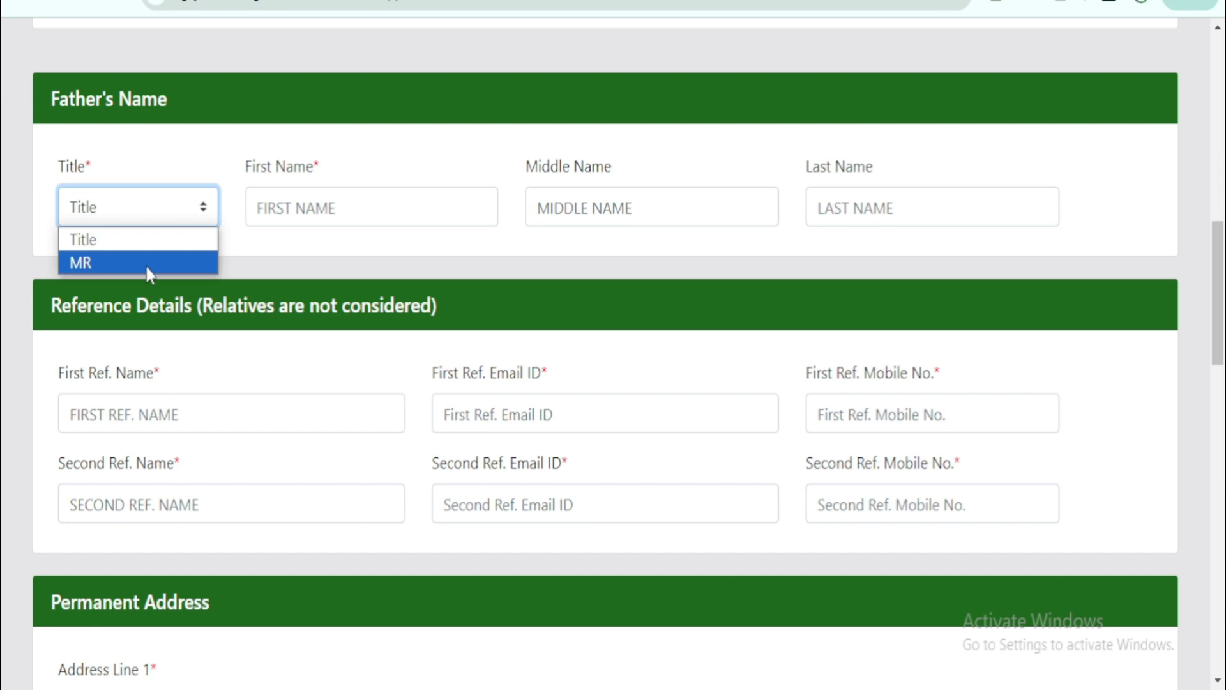
pyautogui.click(495, 203)
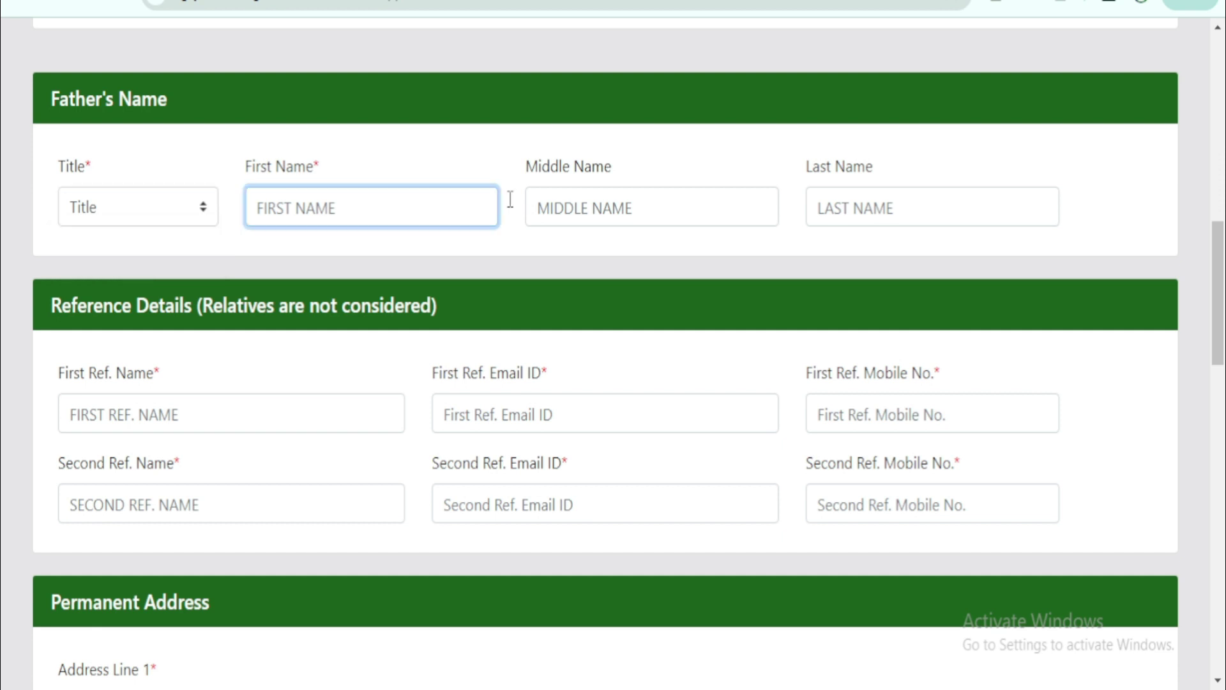
pyautogui.moveTo(251, 167); pyautogui.dragTo(386, 173)
pyautogui.click(386, 173)
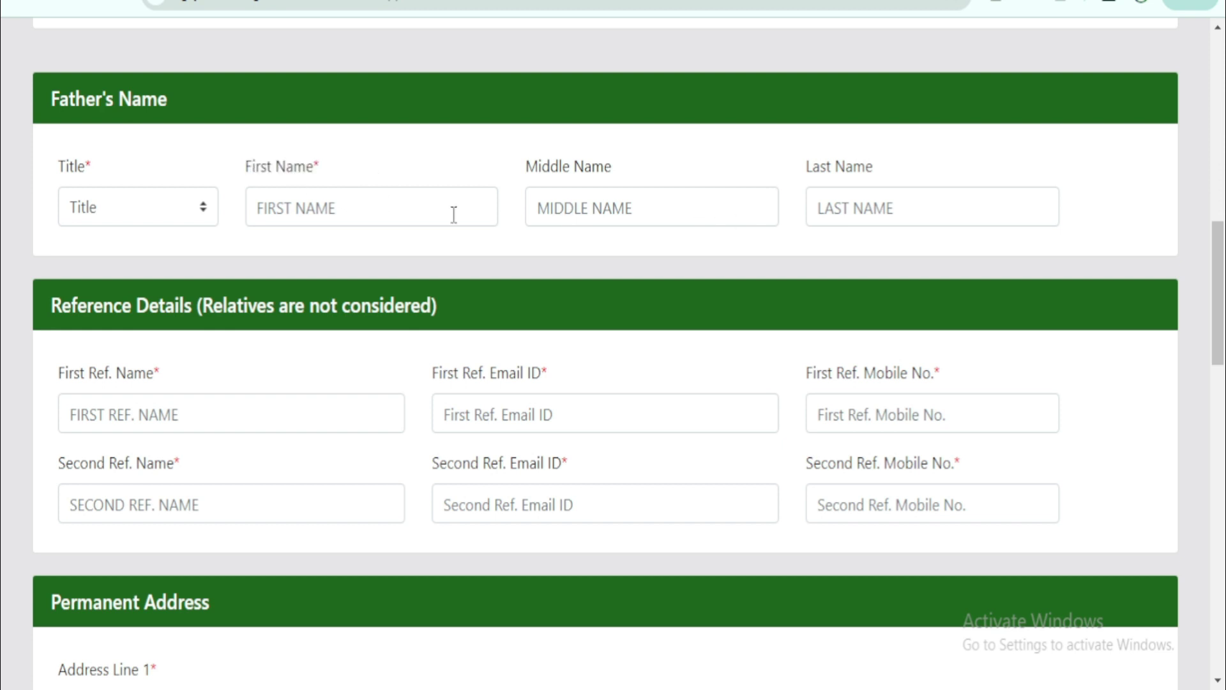
pyautogui.click(364, 208)
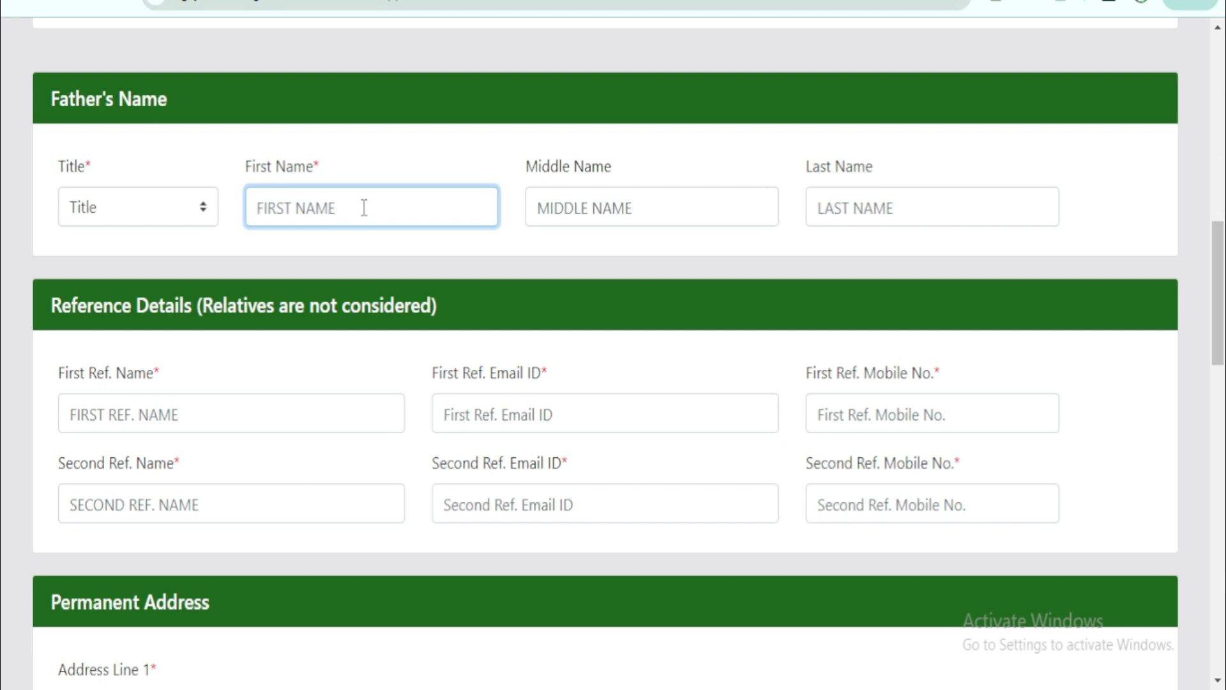
pyautogui.click(662, 204)
pyautogui.click(879, 203)
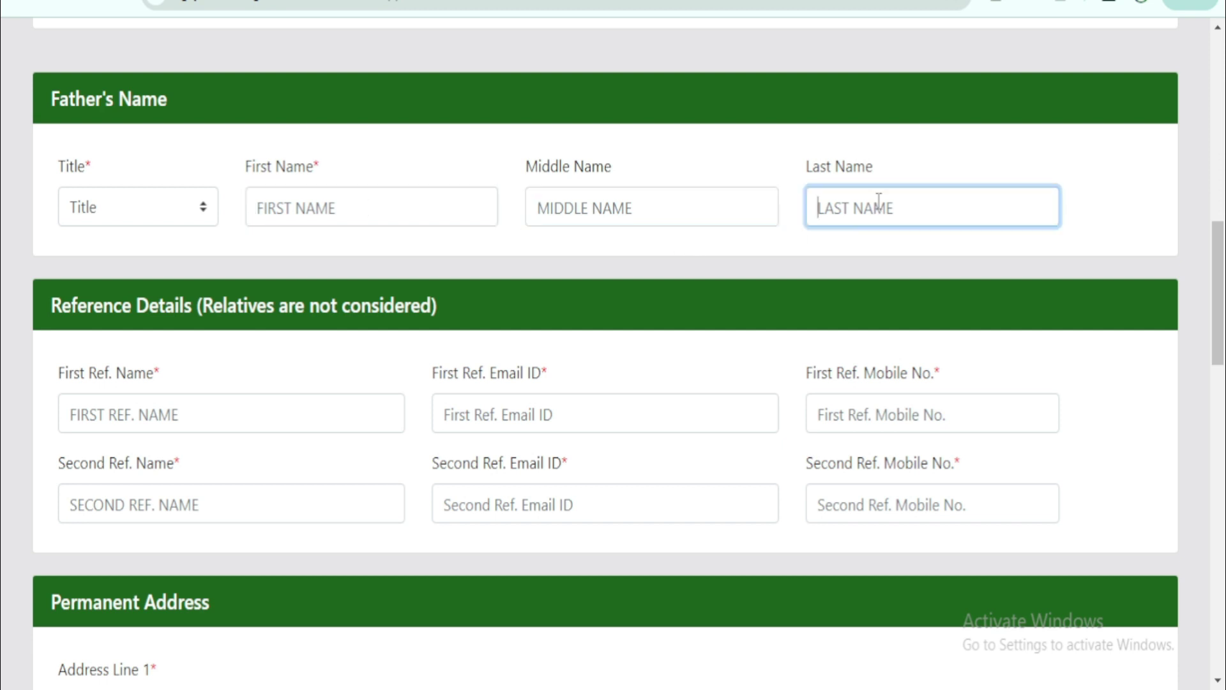
pyautogui.click(364, 209)
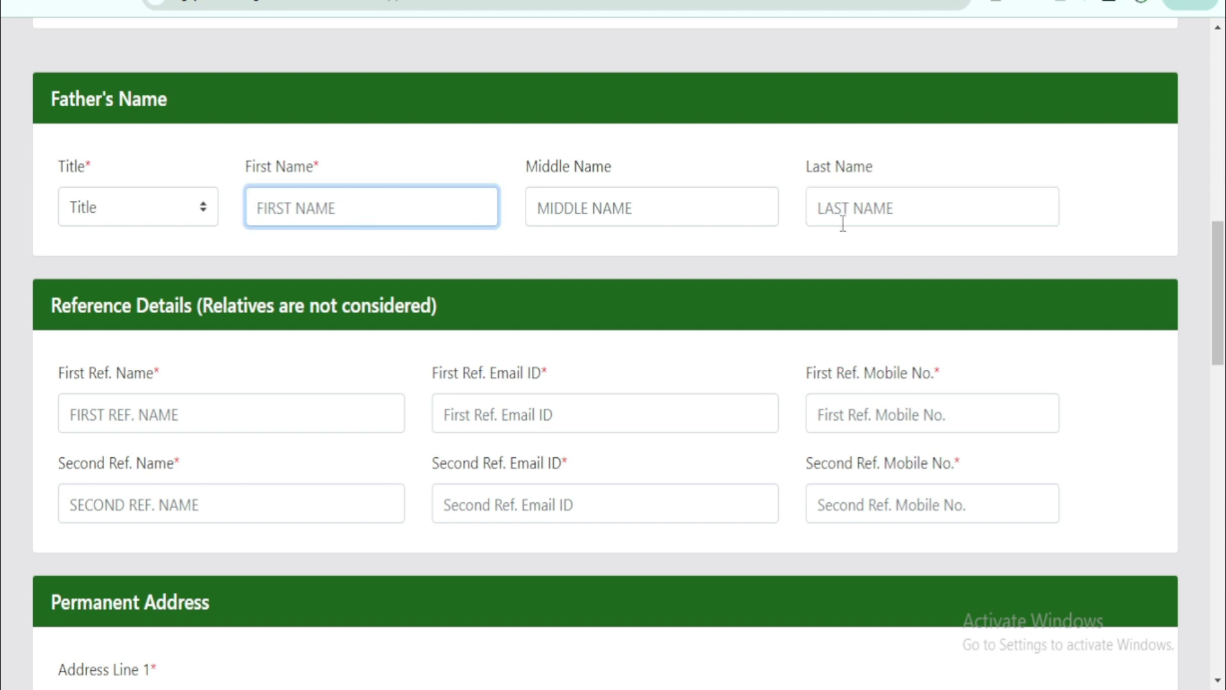
pyautogui.click(872, 203)
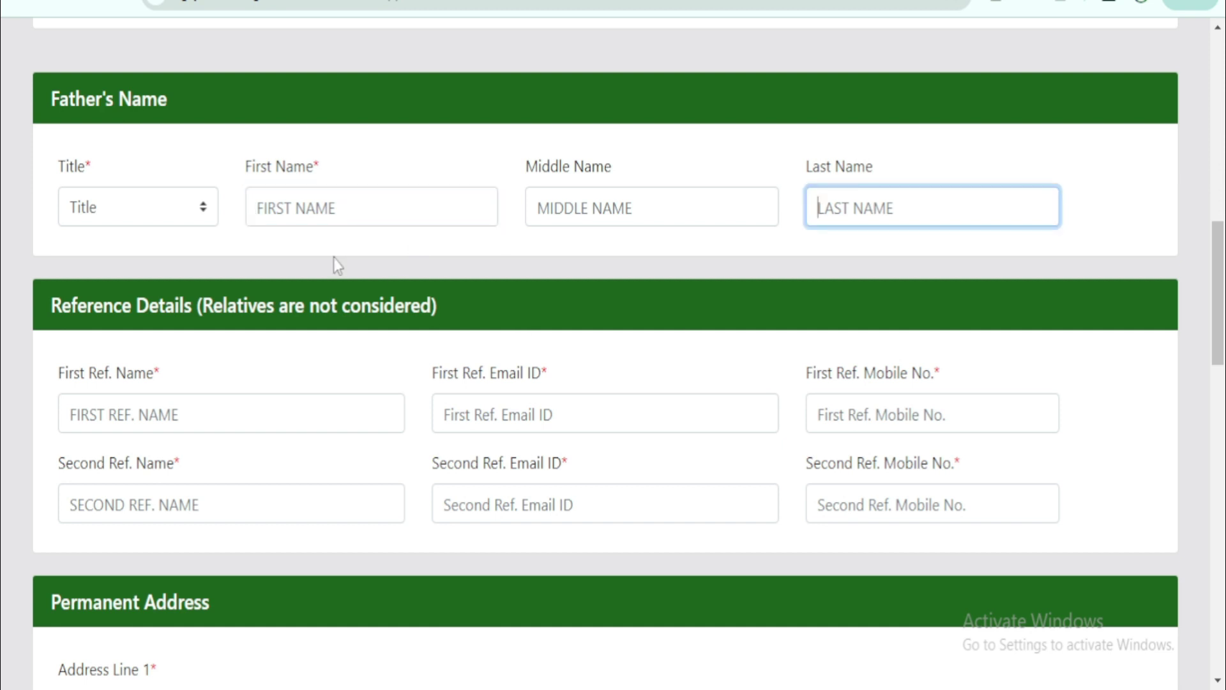
# Step: Go through the Reference Details section, checking the first reference name field and the note about relatives
pyautogui.scroll(-2, 636, 278)
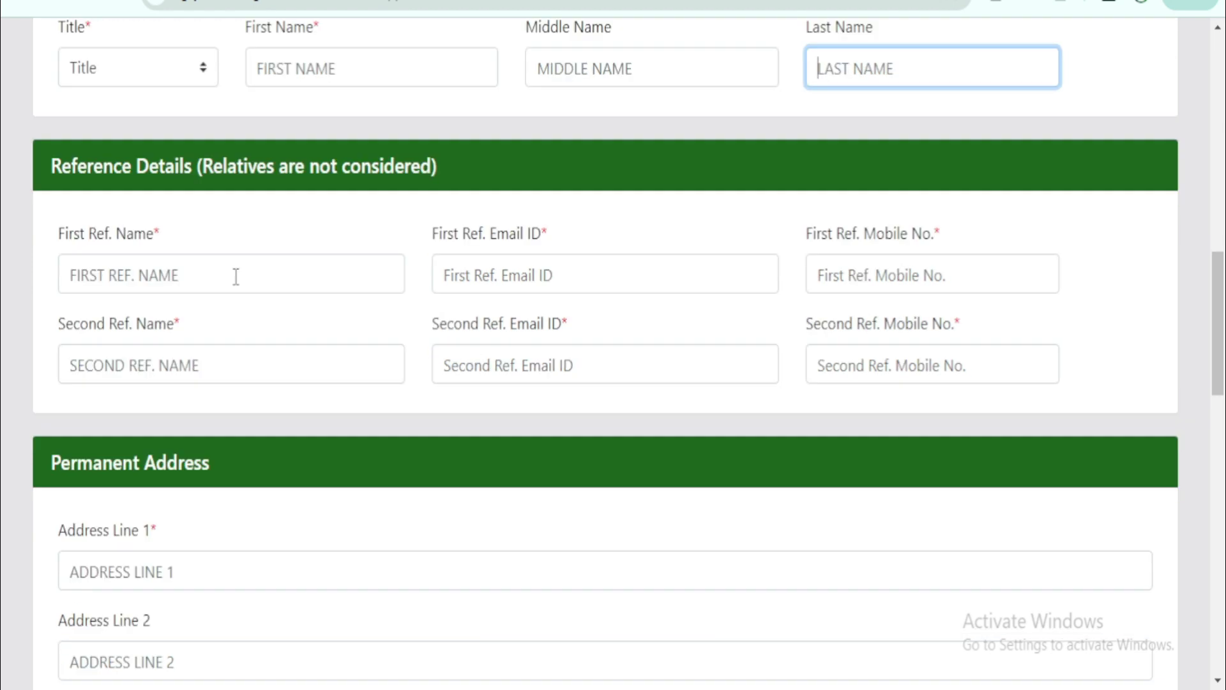
pyautogui.moveTo(47, 167); pyautogui.dragTo(148, 167)
pyautogui.click(160, 261)
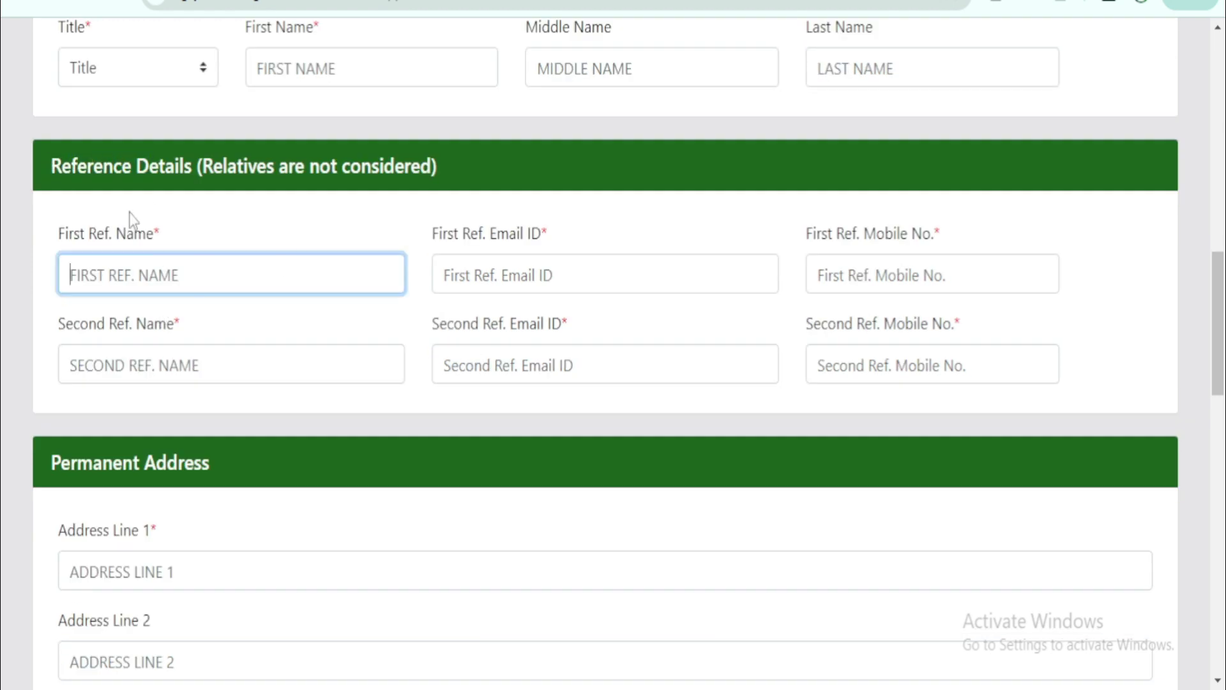
pyautogui.click(211, 179)
pyautogui.moveTo(210, 173); pyautogui.dragTo(319, 167)
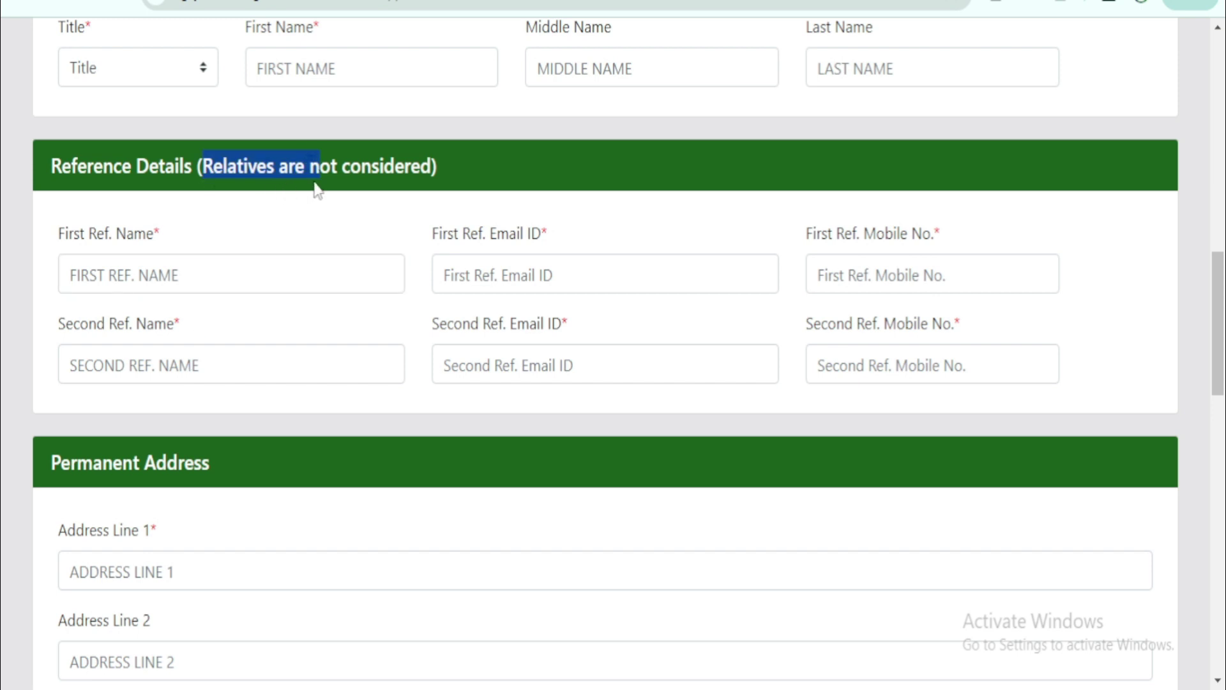
pyautogui.click(220, 163)
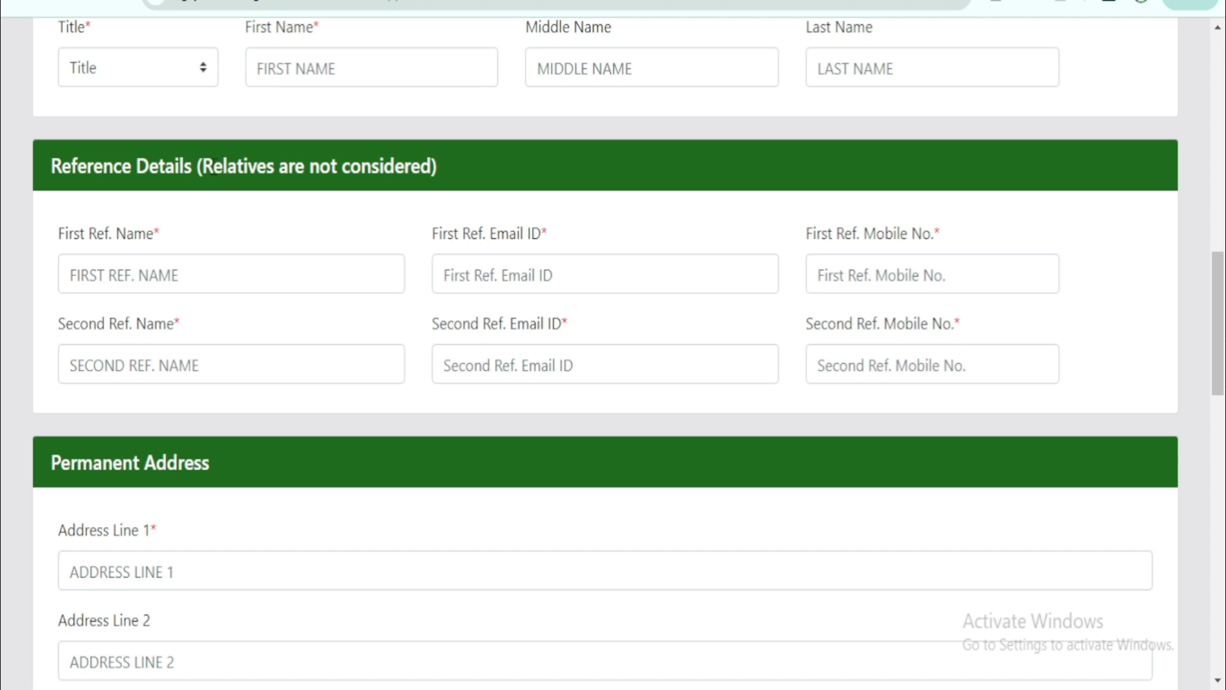
# Step: Go through the Permanent Address section, checking the address lines, country, state, district, city/village and PIN code fields
pyautogui.scroll(-5, 154, 224)
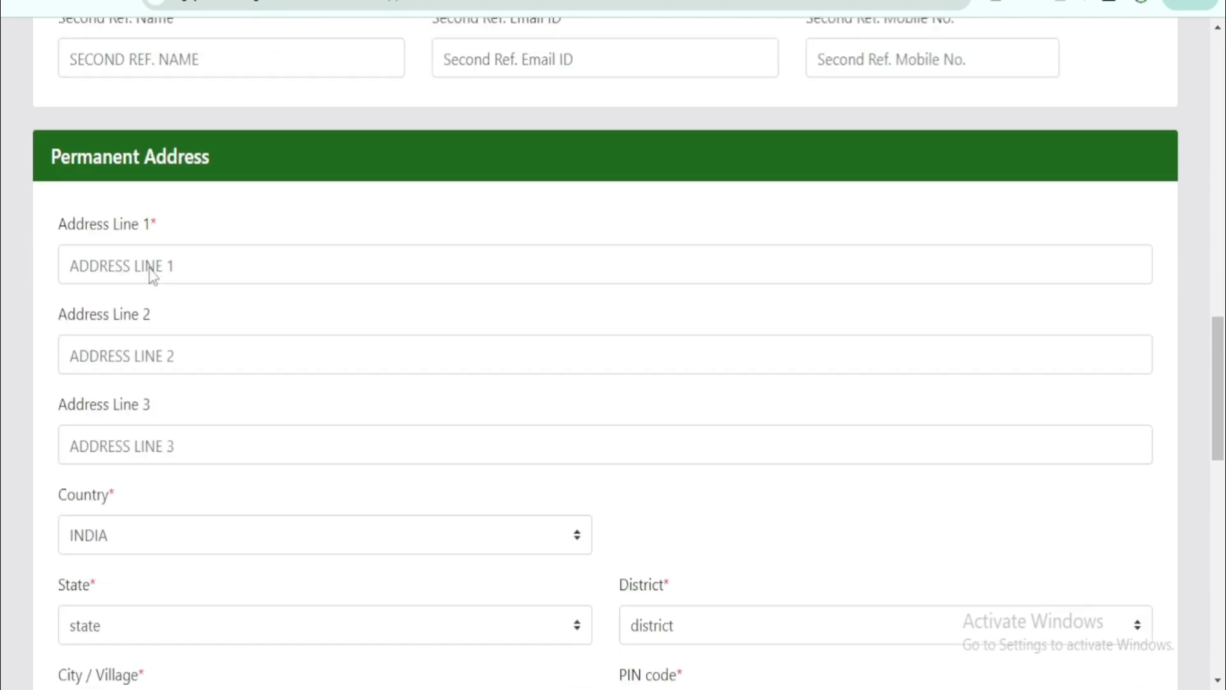
pyautogui.moveTo(64, 142); pyautogui.dragTo(276, 181)
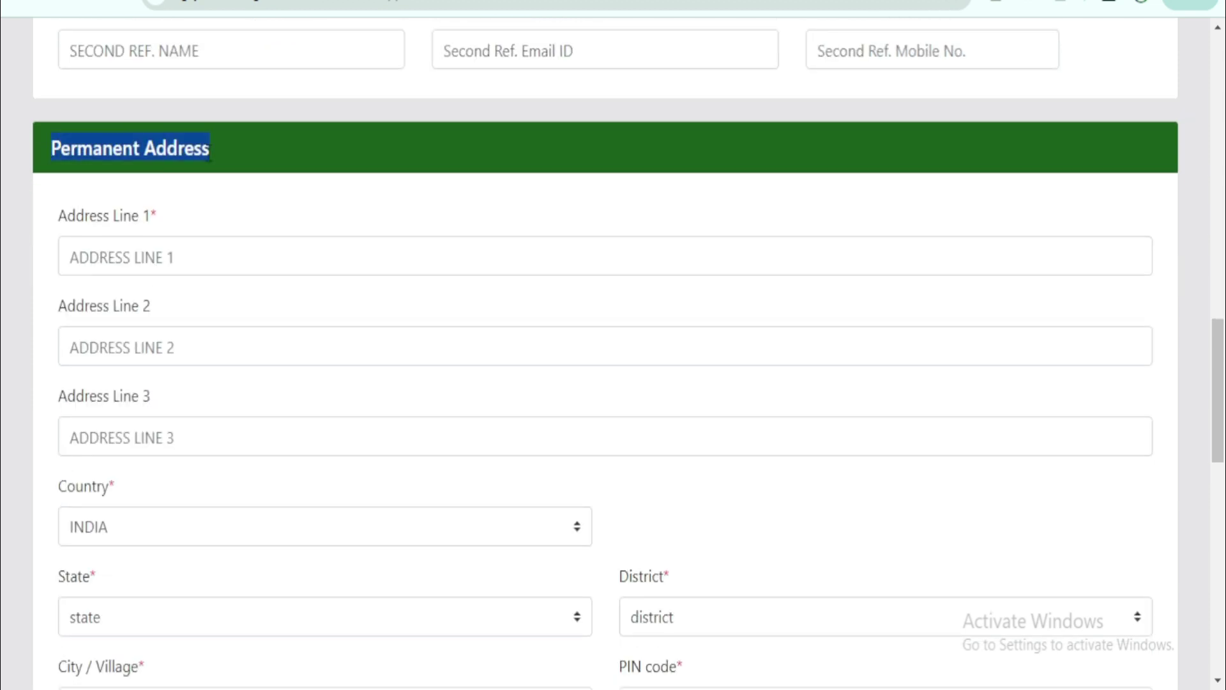
pyautogui.scroll(-2, 276, 181)
pyautogui.click(222, 156)
pyautogui.click(198, 237)
pyautogui.click(184, 316)
pyautogui.scroll(-2, 179, 319)
pyautogui.click(243, 294)
pyautogui.click(181, 339)
pyautogui.click(198, 386)
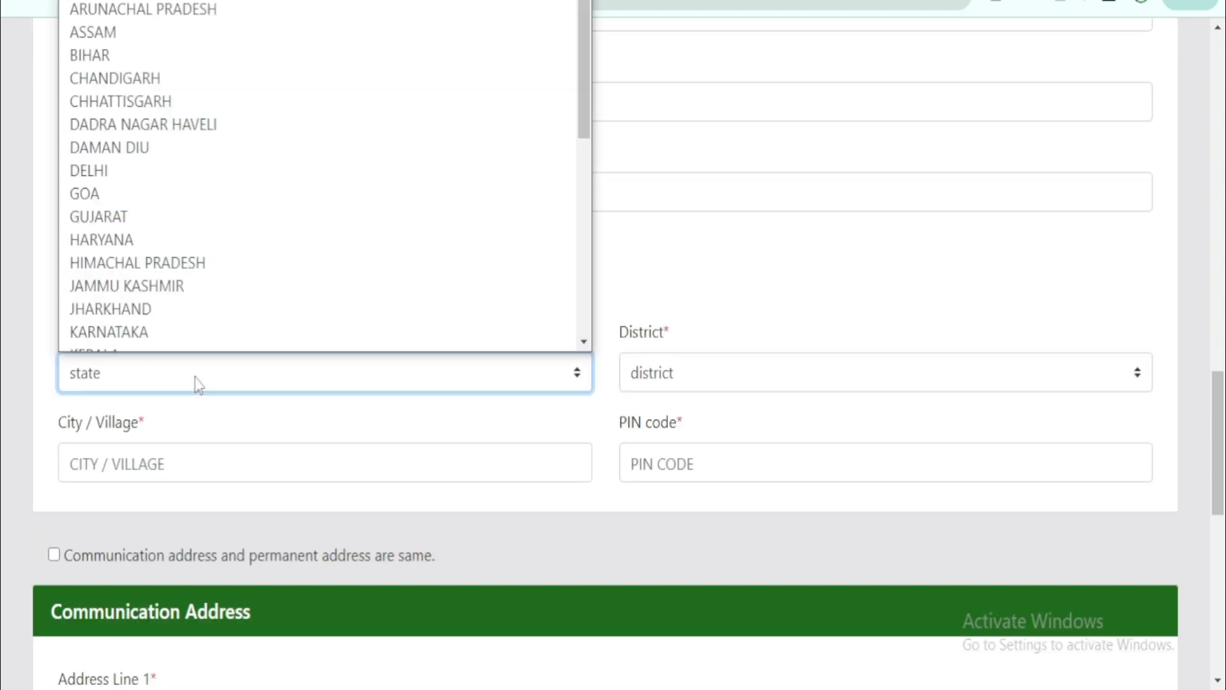
pyautogui.scroll(-1, 199, 256)
pyautogui.click(603, 178)
pyautogui.click(741, 375)
pyautogui.click(735, 402)
pyautogui.click(181, 467)
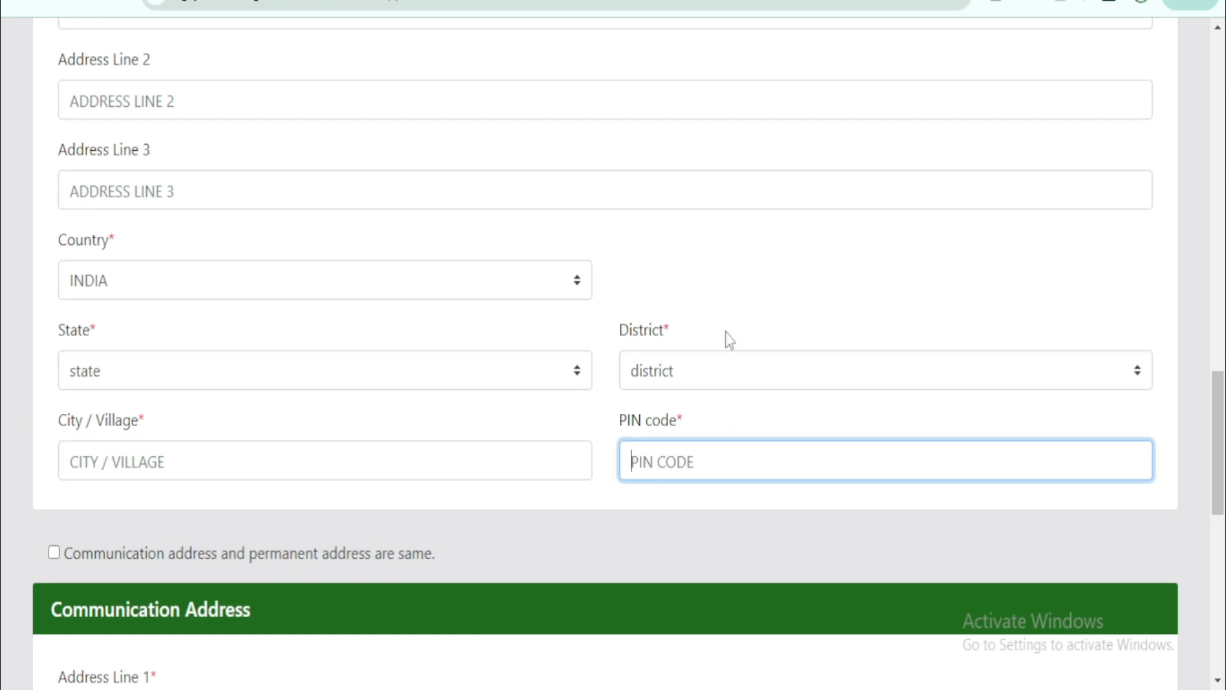
# Step: Review the Communication Address section and its same-address option, then save and continue to the education details
pyautogui.scroll(-3, 725, 339)
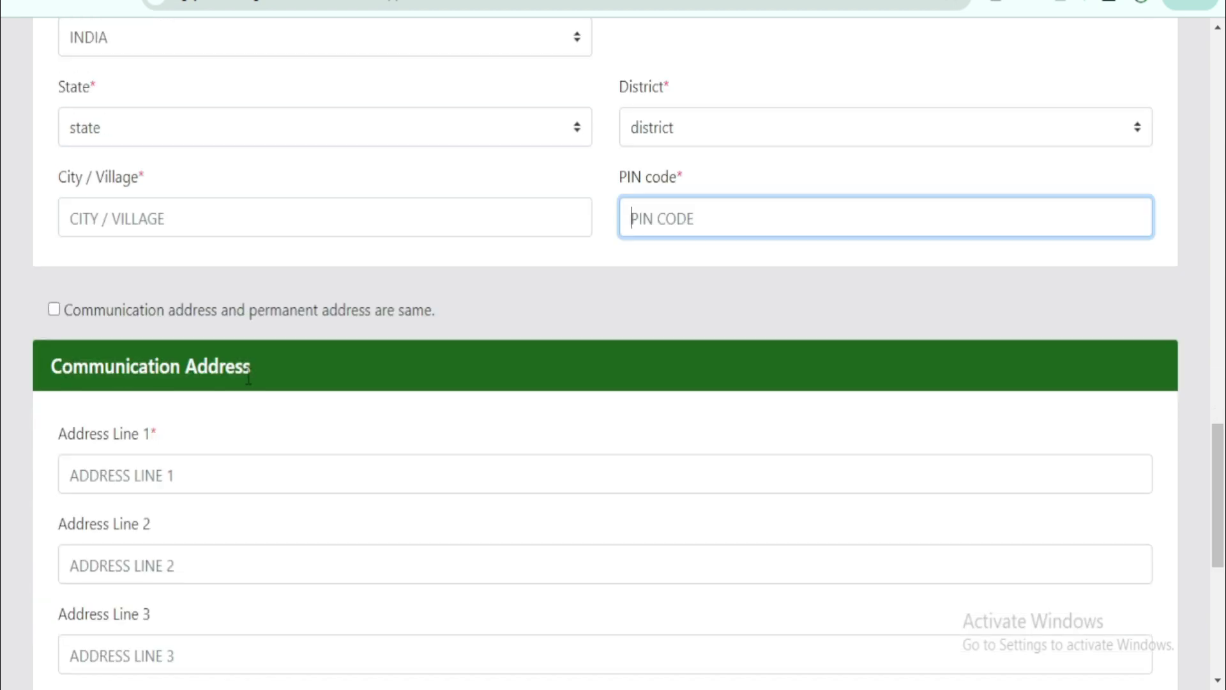
pyautogui.scroll(-2, 227, 377)
pyautogui.scroll(1, 195, 325)
pyautogui.scroll(5, 194, 325)
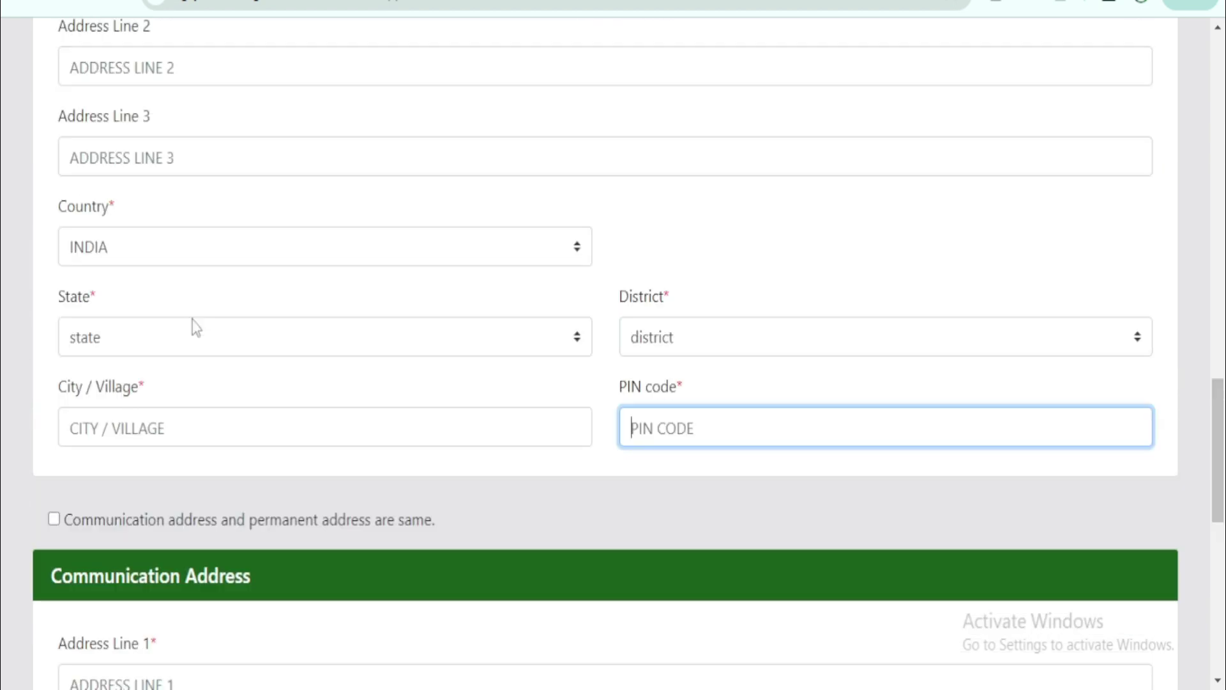
pyautogui.scroll(-4, 298, 364)
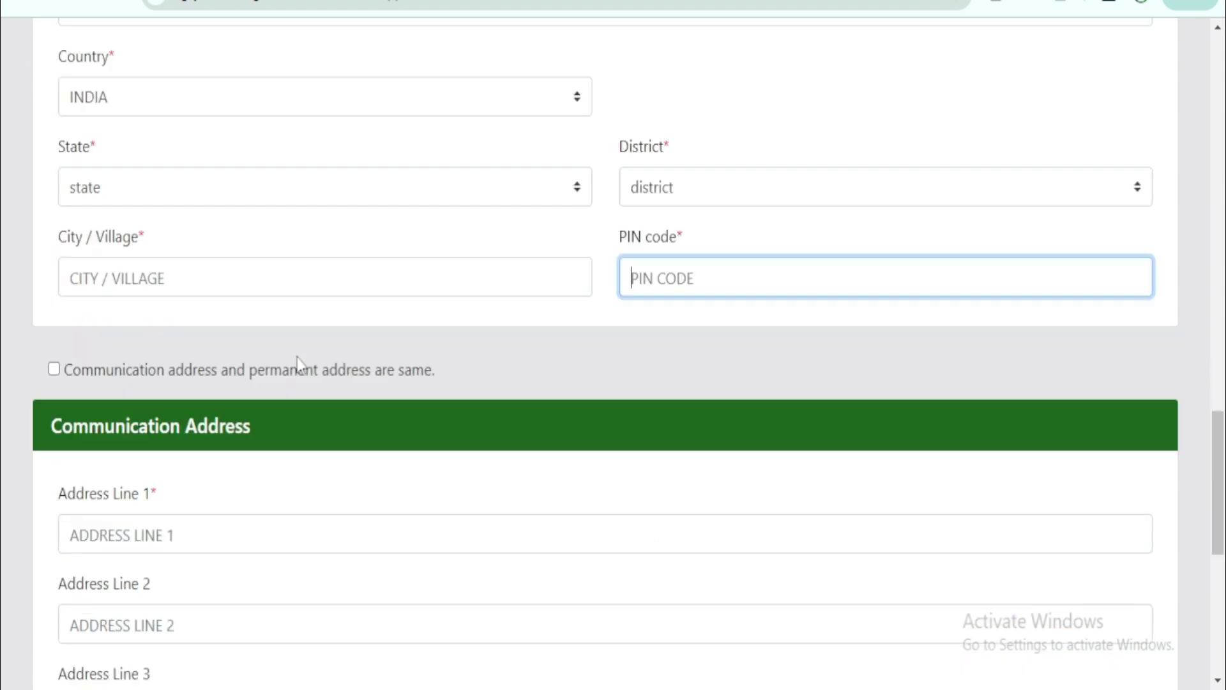
pyautogui.scroll(-5, 55, 349)
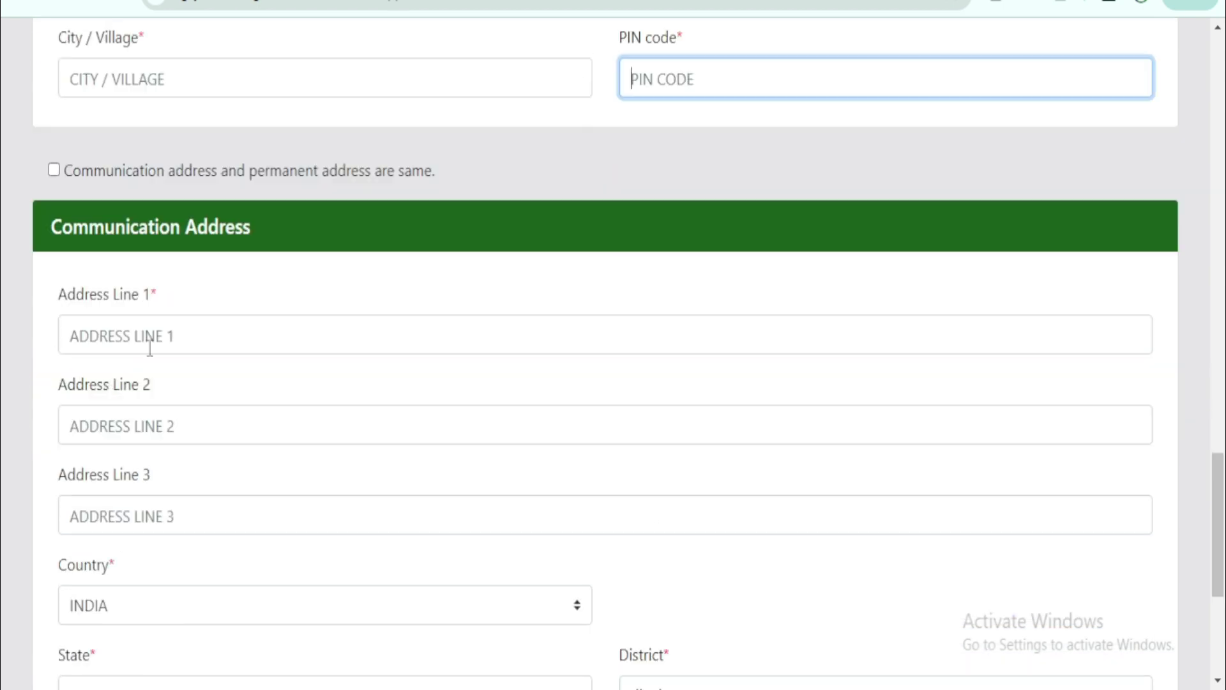
pyautogui.scroll(-3, 290, 339)
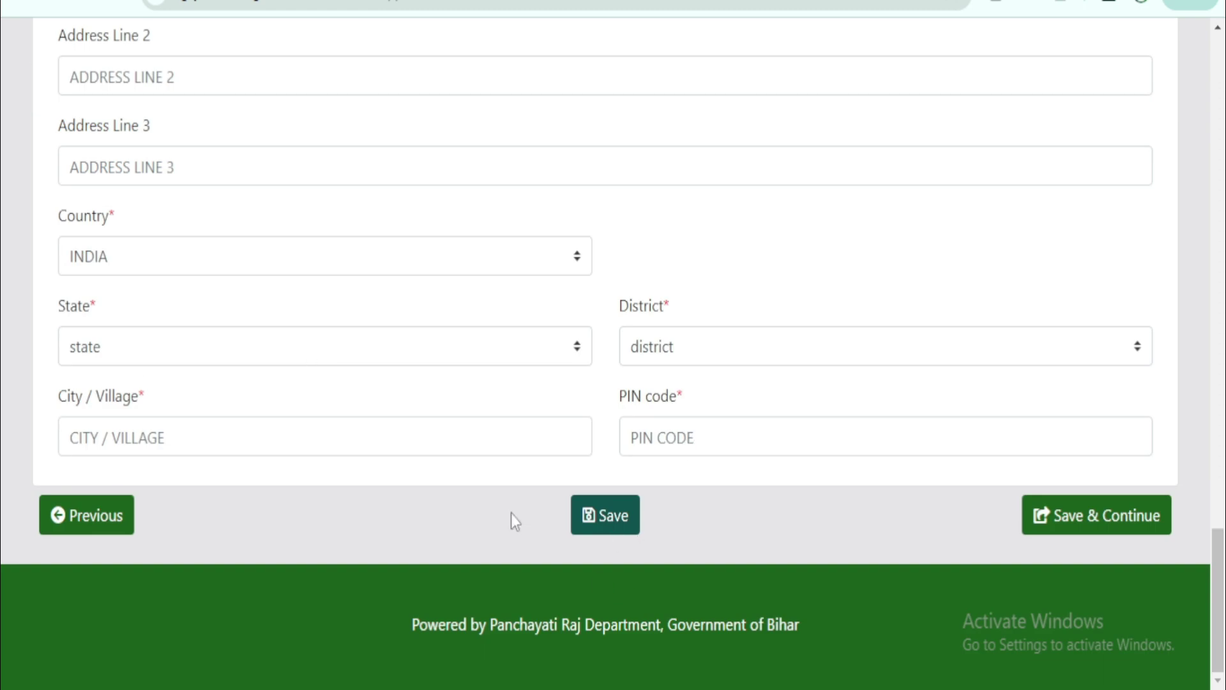
pyautogui.click(1063, 537)
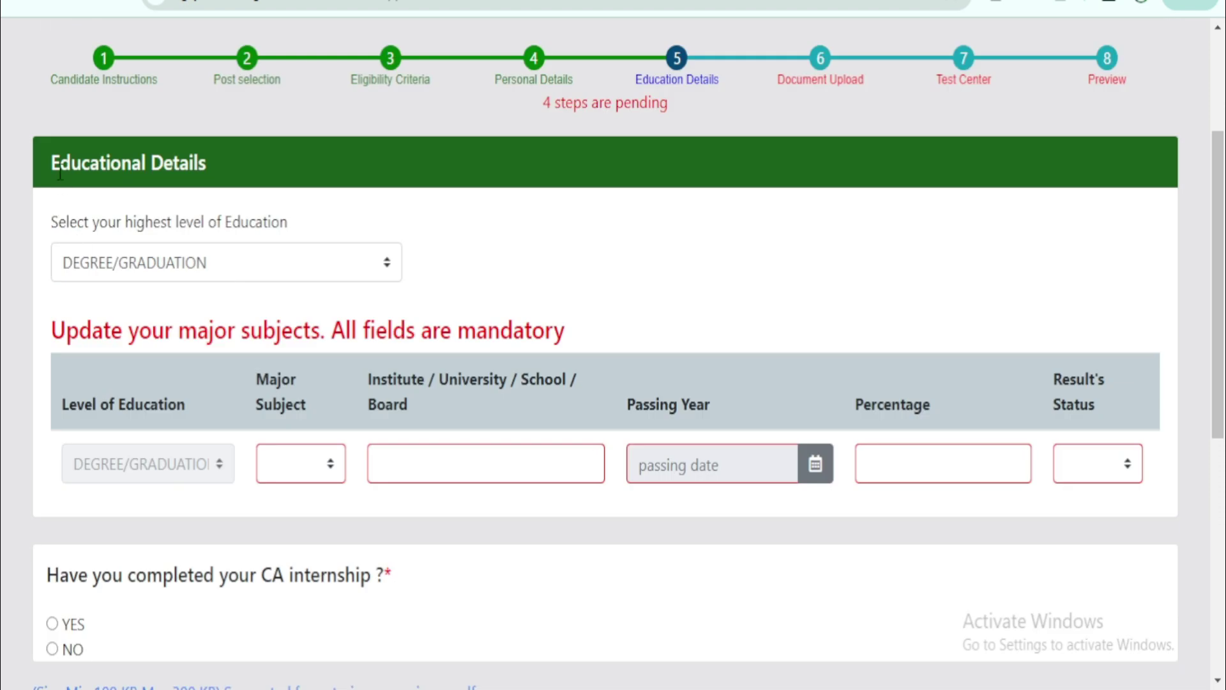
# Step: Check the highest level of education options and choose DEGREE/GRADUATION
pyautogui.doubleClick(71, 165)
pyautogui.click(332, 210)
pyautogui.click(292, 276)
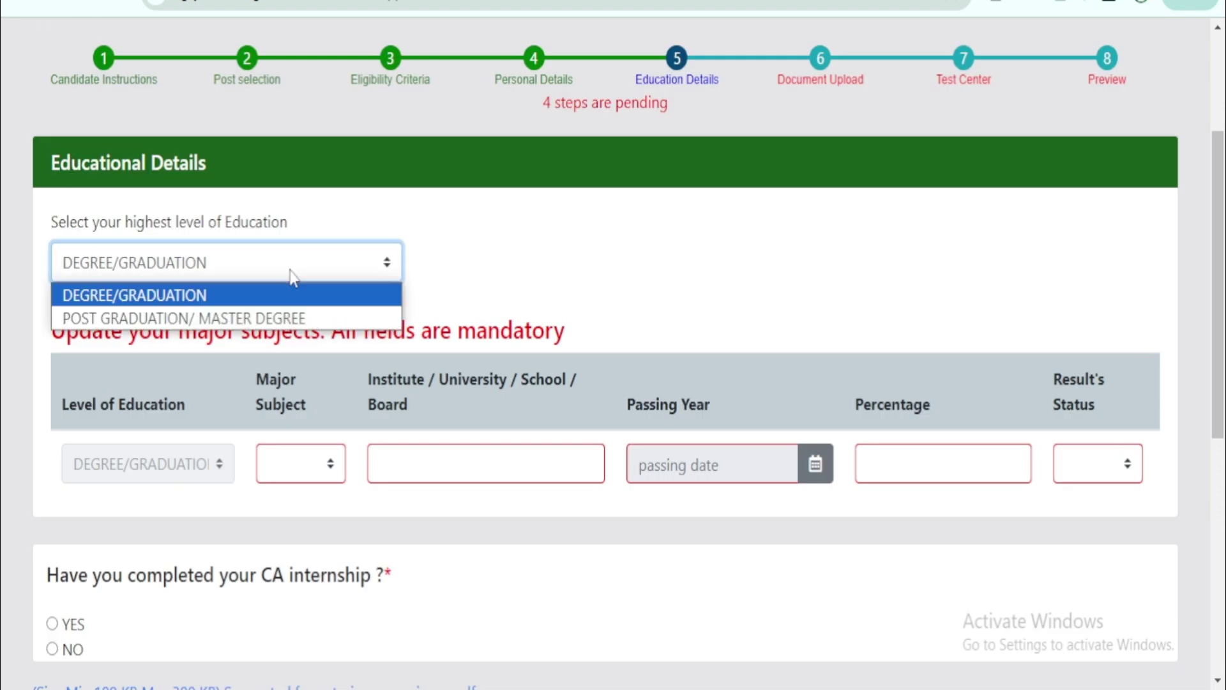
pyautogui.click(246, 294)
# Step: Set the major subject of the degree row to B.COM
pyautogui.scroll(-1, 423, 326)
pyautogui.scroll(-1, 423, 326)
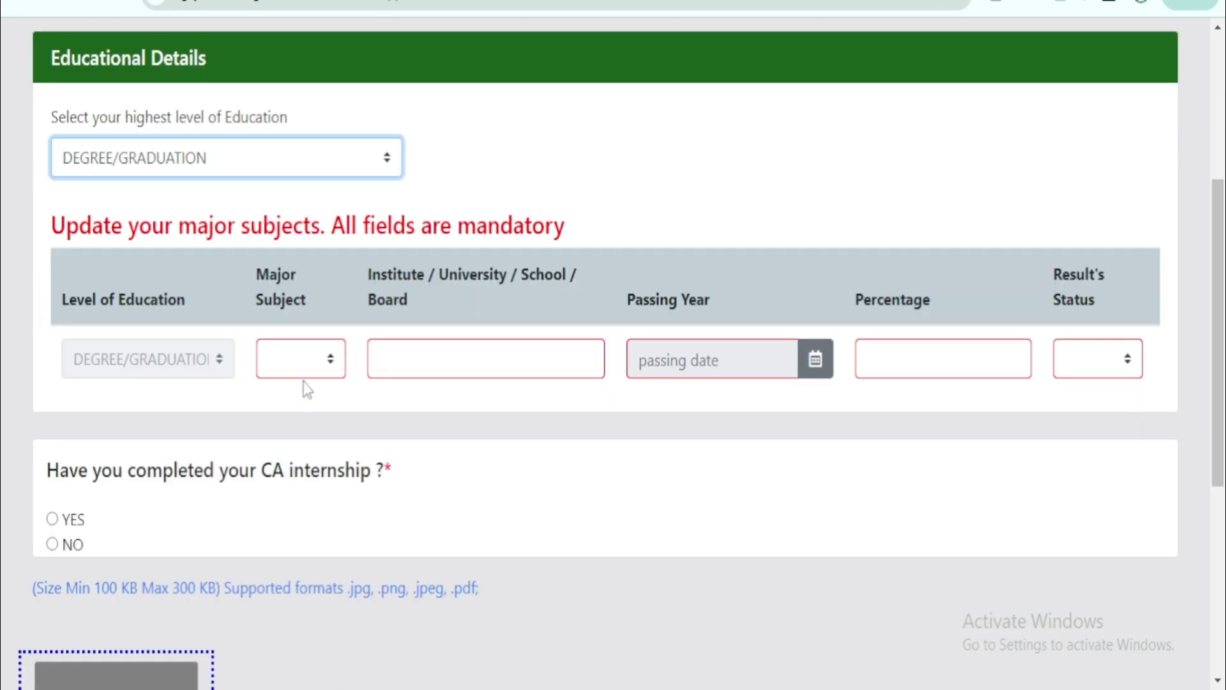
pyautogui.click(319, 359)
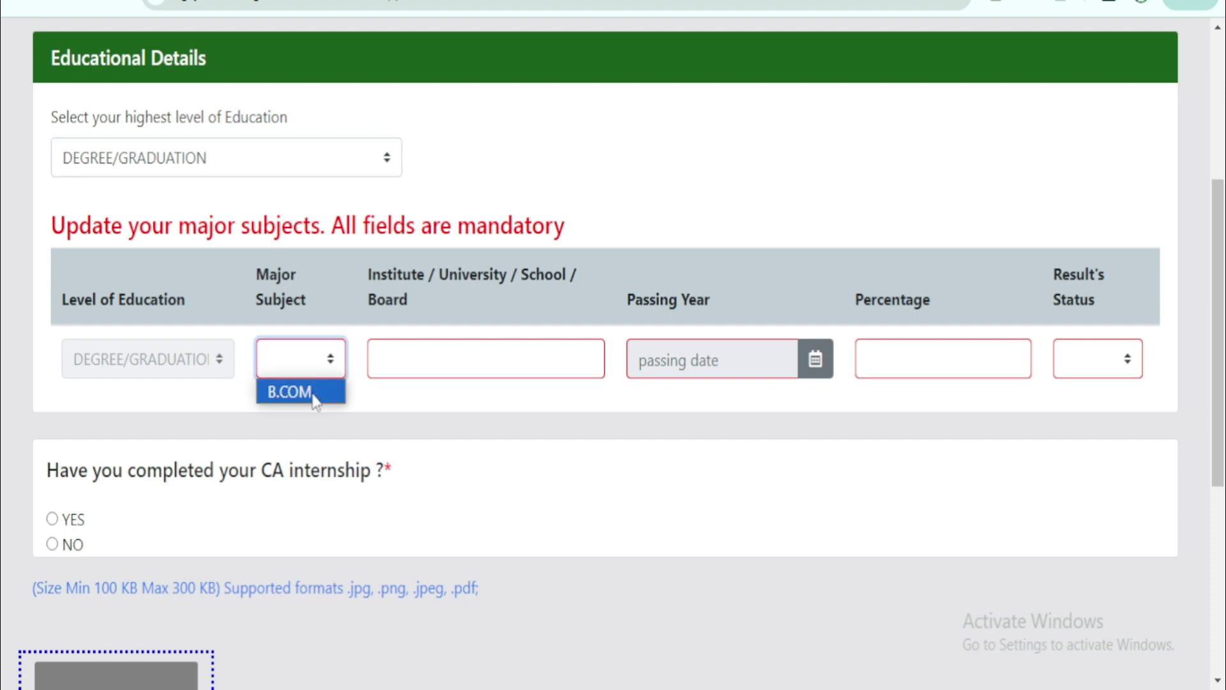
pyautogui.click(300, 391)
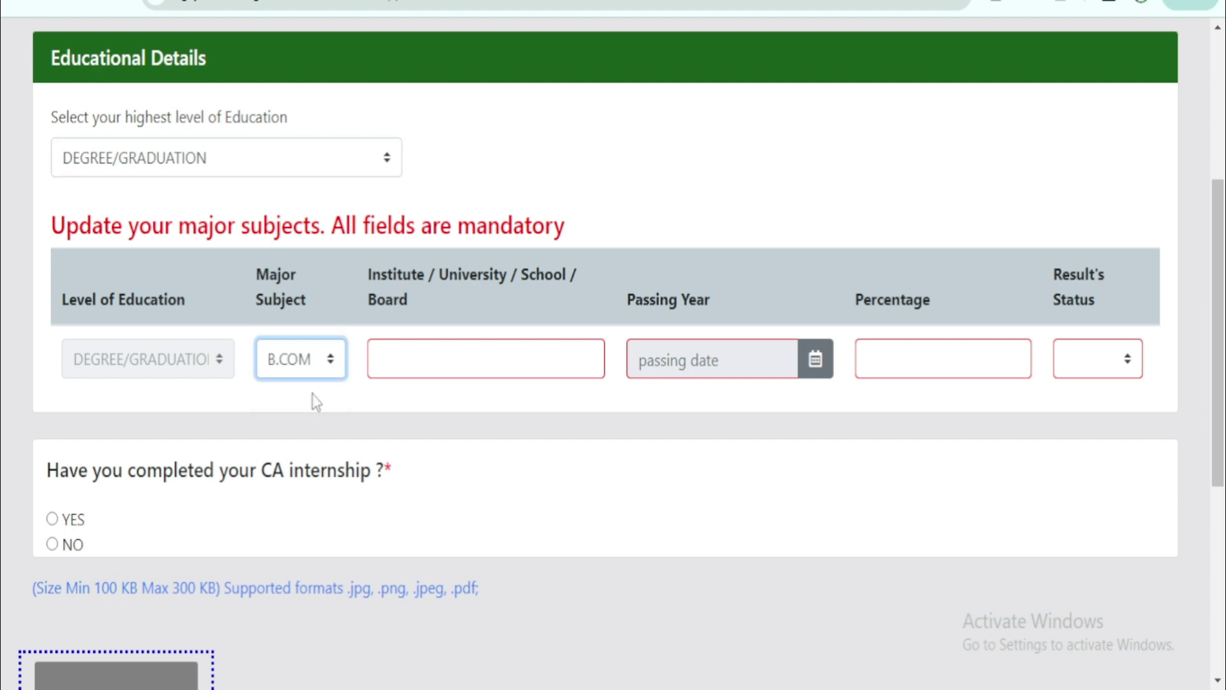
# Step: Go through the degree row's institute, passing year and percentage fields and set the result's status to PASS
pyautogui.moveTo(367, 273); pyautogui.dragTo(544, 276)
pyautogui.click(471, 370)
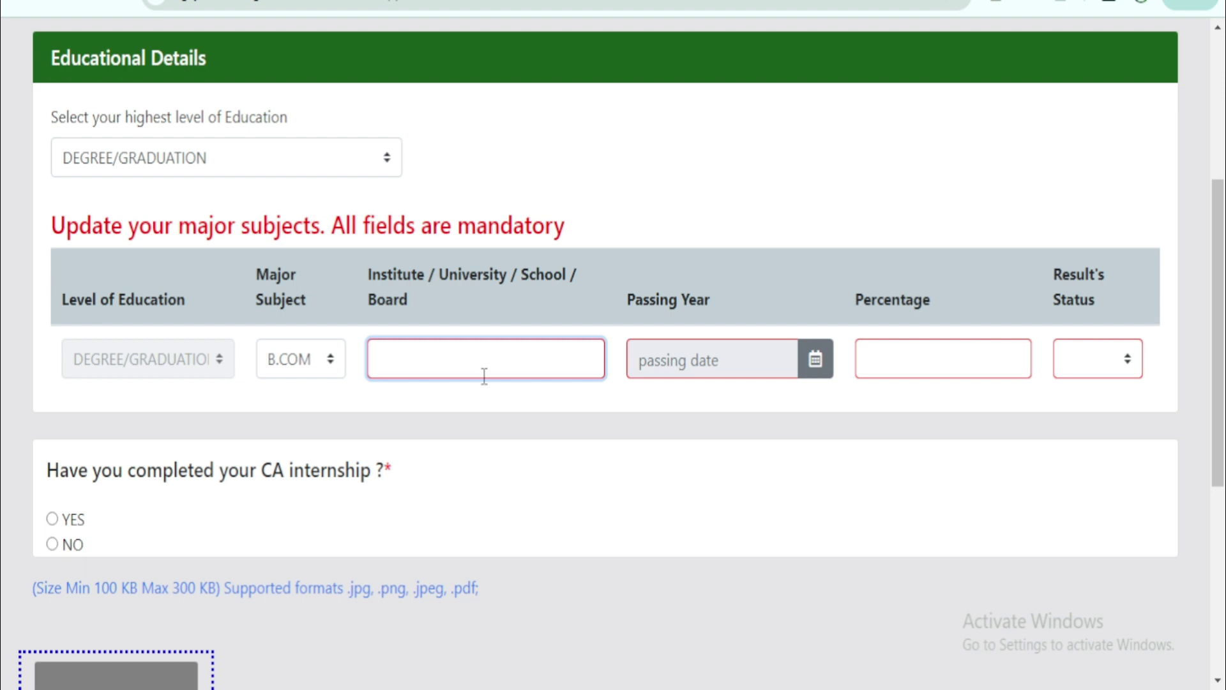
pyautogui.click(815, 359)
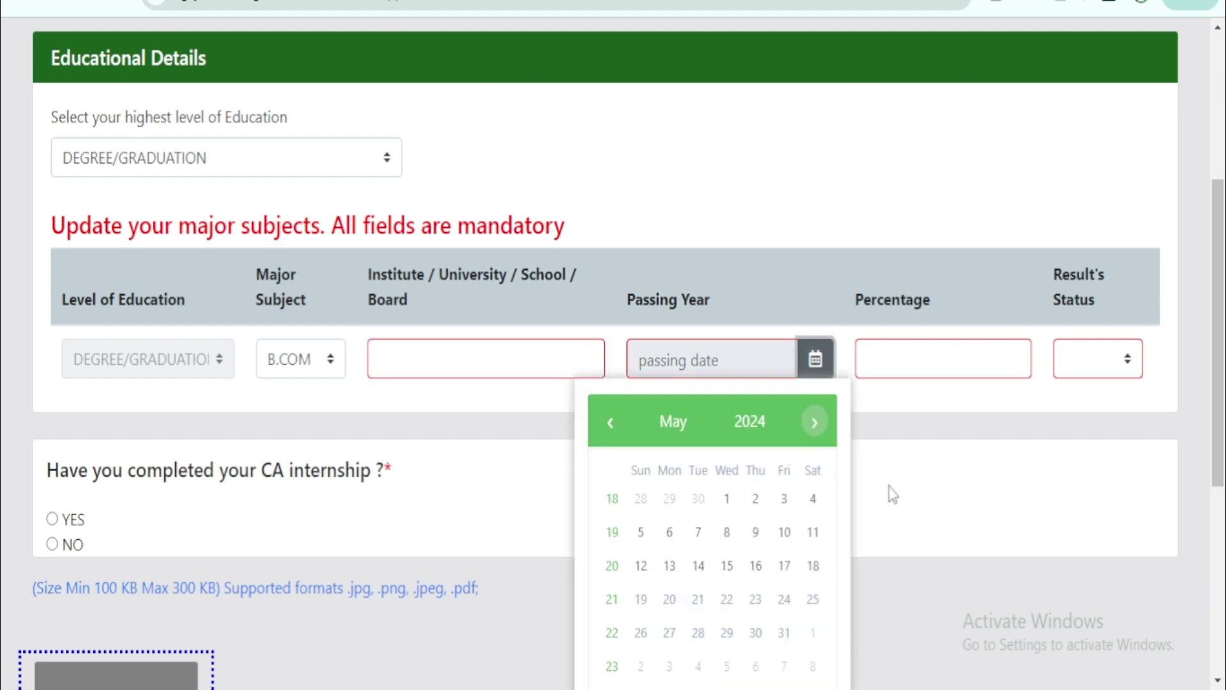
pyautogui.click(932, 359)
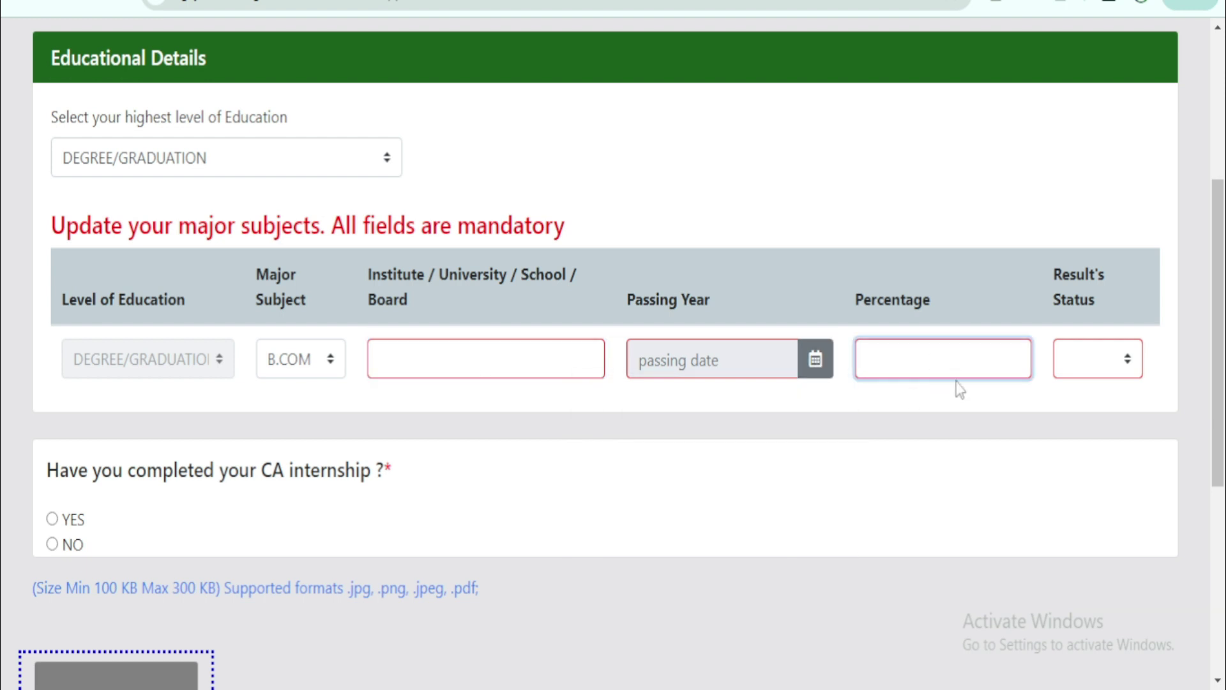
pyautogui.click(1098, 360)
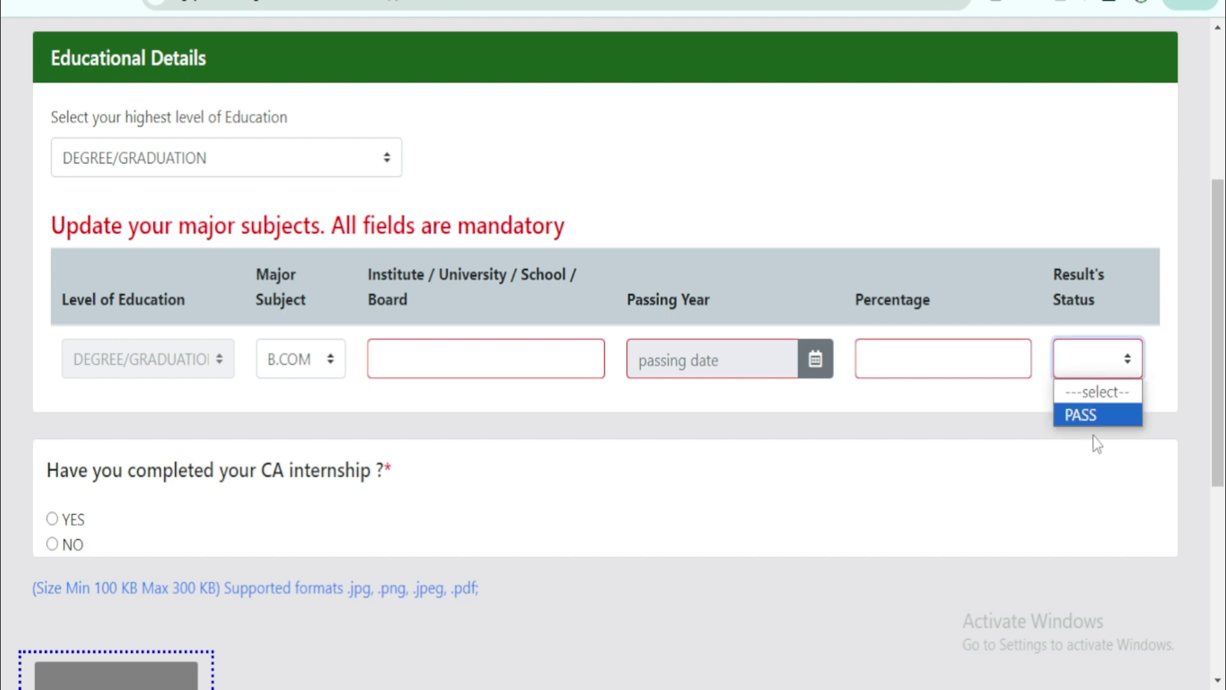
pyautogui.click(1093, 414)
# Step: Answer the CA internship question with NO after checking what the YES option asks for
pyautogui.scroll(-1, 795, 498)
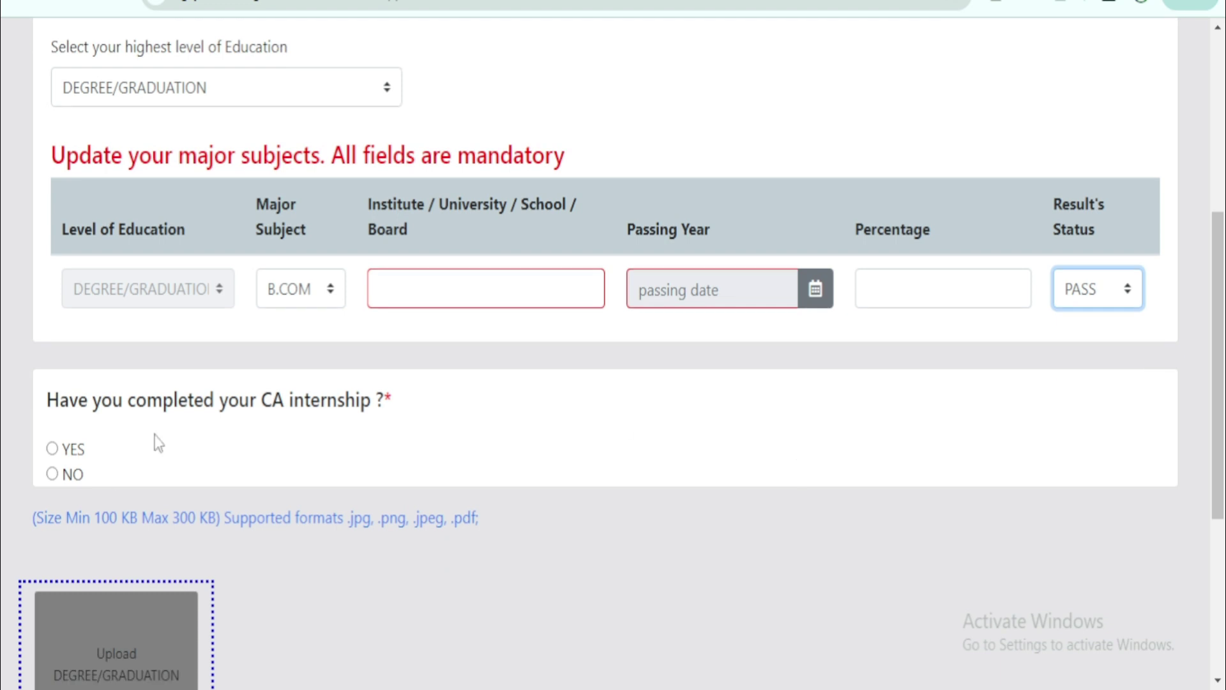
pyautogui.scroll(-2, 158, 443)
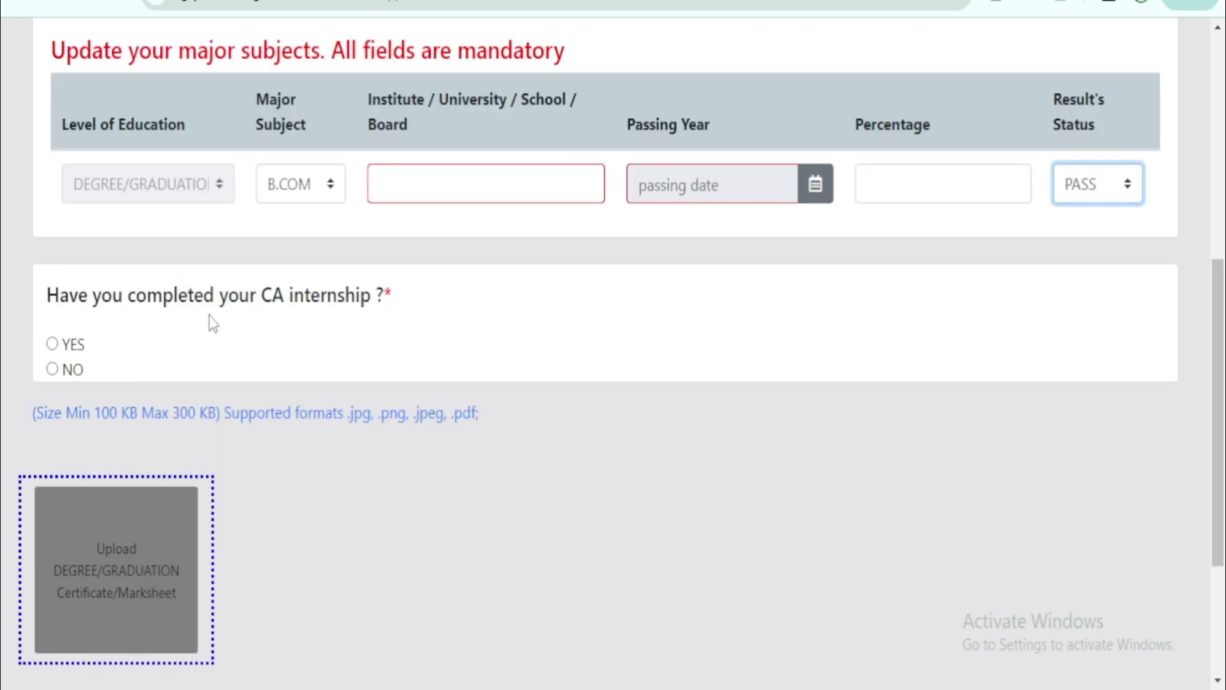
pyautogui.click(72, 355)
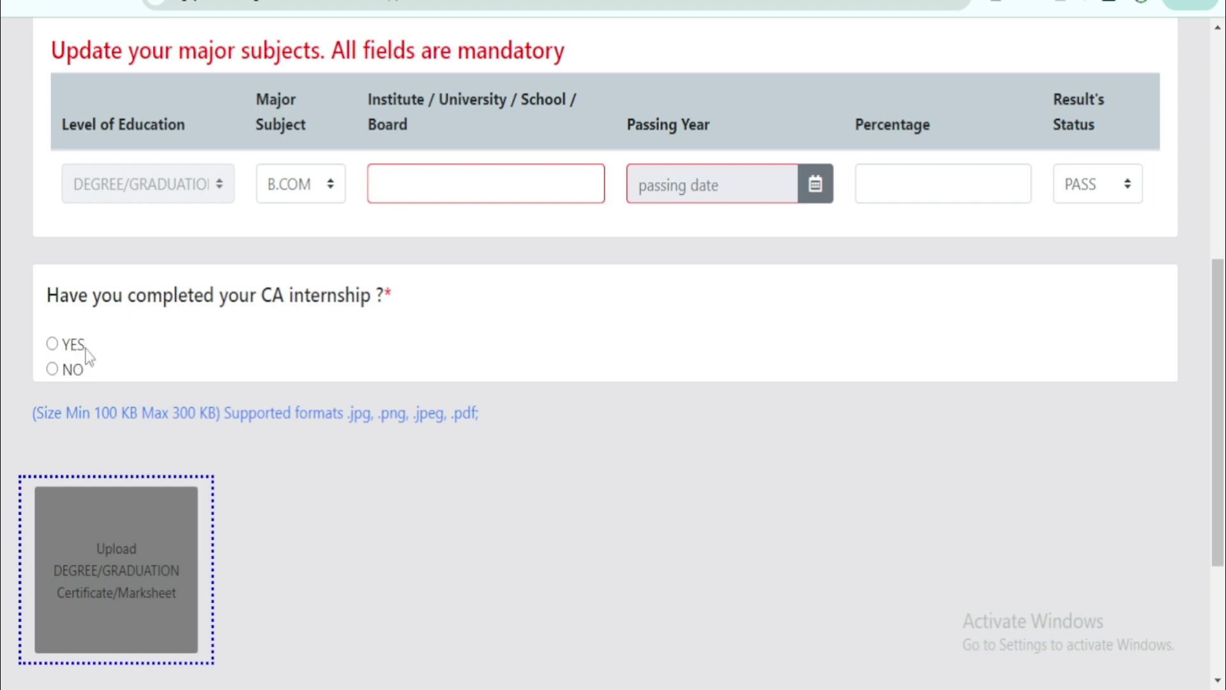
pyautogui.scroll(-1, 72, 374)
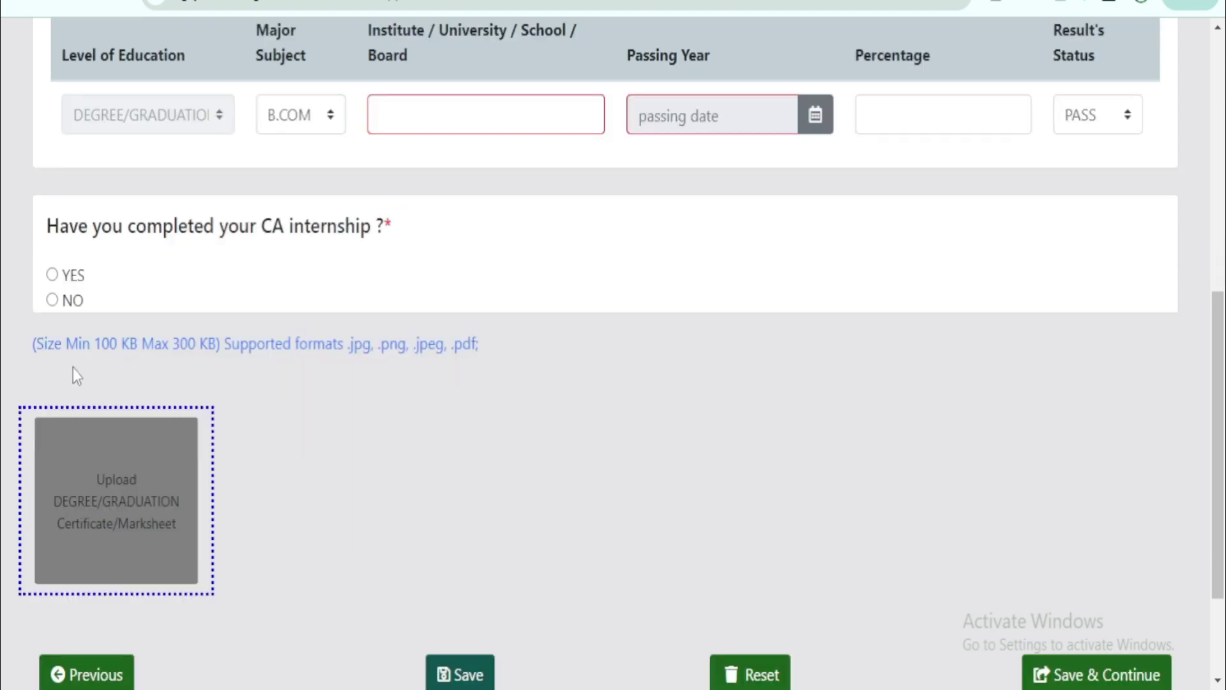
pyautogui.scroll(-1, 233, 347)
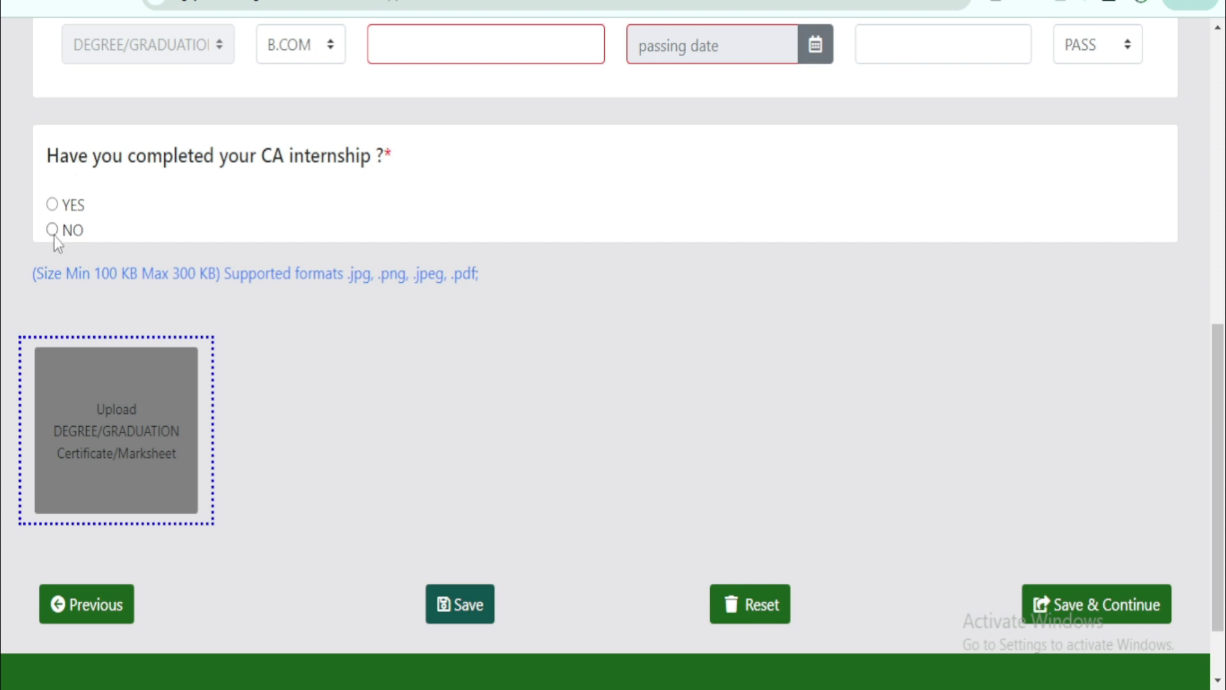
pyautogui.click(52, 230)
pyautogui.click(52, 204)
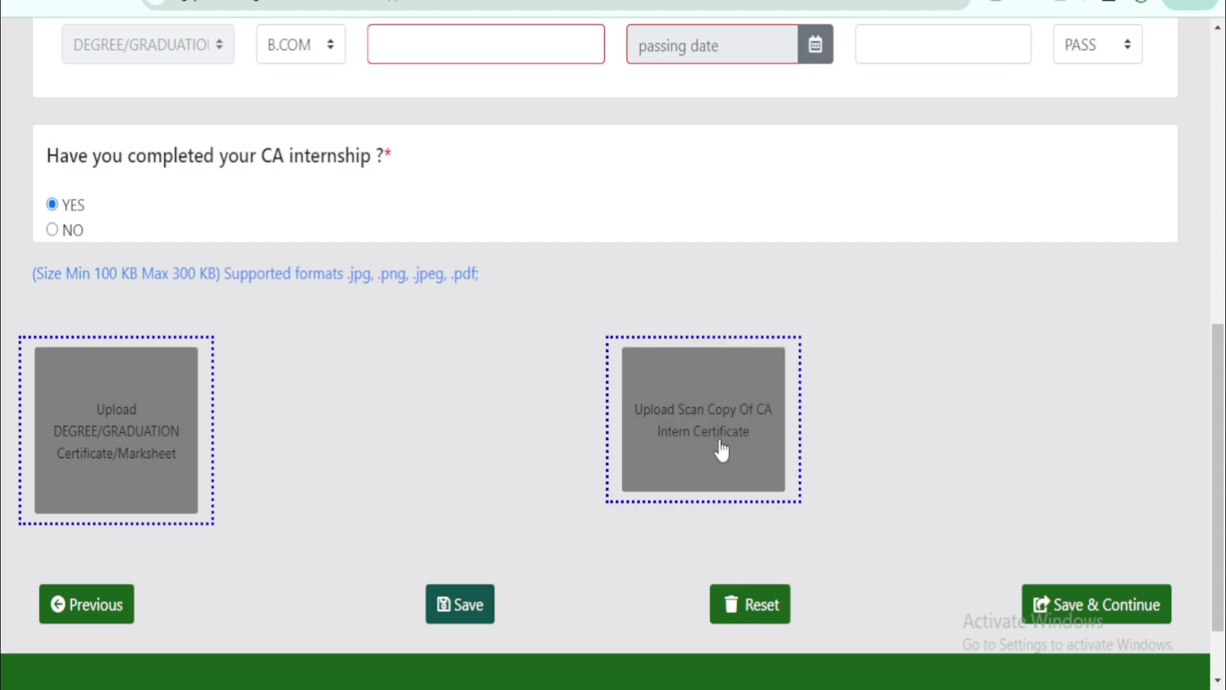
pyautogui.click(53, 230)
# Step: Review the size and format limits for the degree certificate upload, and save and continue to the document uploads
pyautogui.scroll(-1, 206, 286)
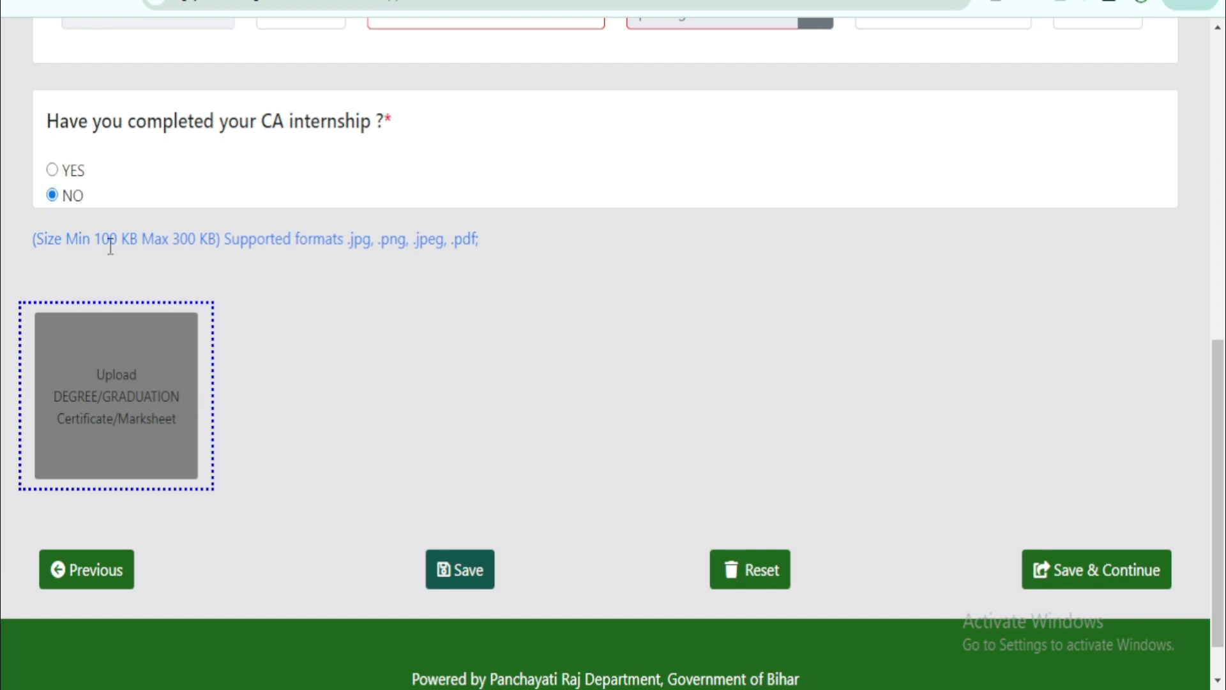
pyautogui.moveTo(97, 241); pyautogui.dragTo(154, 240)
pyautogui.click(166, 203)
pyautogui.click(291, 251)
pyautogui.moveTo(354, 239); pyautogui.dragTo(414, 240)
pyautogui.click(454, 246)
pyautogui.click(1092, 570)
# Step: Review the required upload sections for the passport size photograph, signature, age proof and ID proof
pyautogui.moveTo(112, 89); pyautogui.dragTo(158, 90)
pyautogui.moveTo(648, 89); pyautogui.dragTo(701, 89)
pyautogui.click(63, 543)
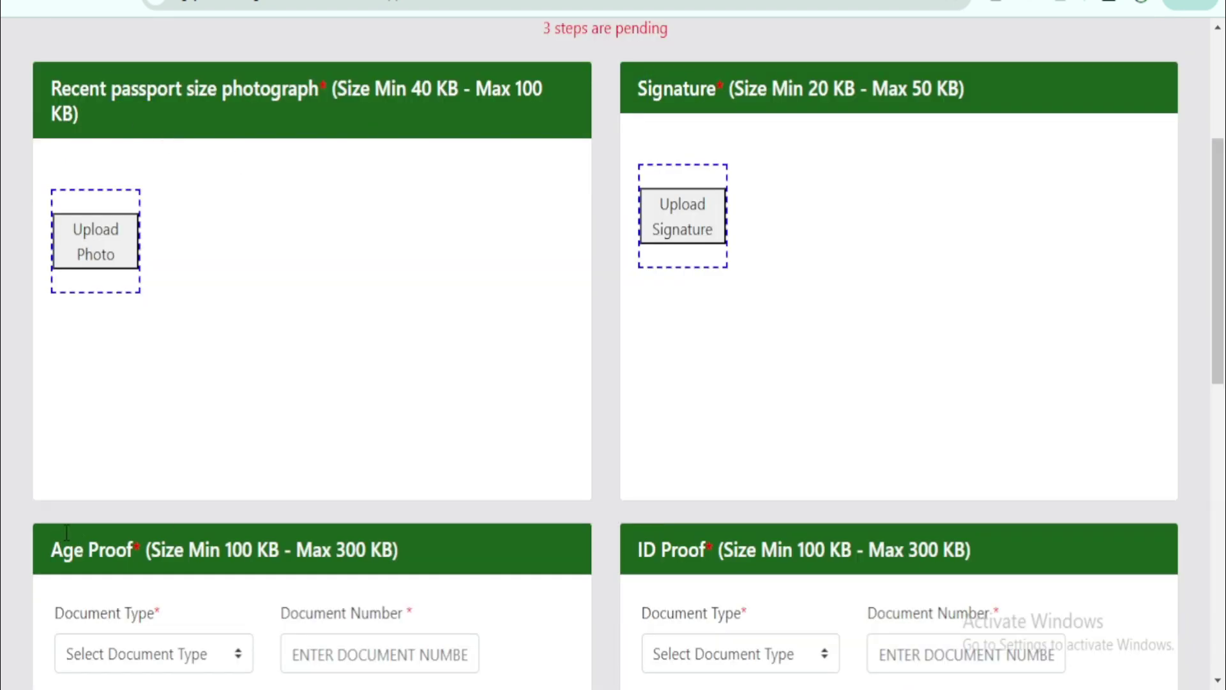
pyautogui.moveTo(52, 552); pyautogui.dragTo(133, 566)
pyautogui.moveTo(637, 550); pyautogui.dragTo(703, 552)
pyautogui.click(752, 427)
# Step: Check the minimum and maximum file sizes required for the photograph and the signature
pyautogui.moveTo(112, 96); pyautogui.dragTo(233, 96)
pyautogui.click(310, 184)
pyautogui.doubleClick(420, 90)
pyautogui.click(406, 108)
pyautogui.moveTo(409, 90); pyautogui.dragTo(493, 91)
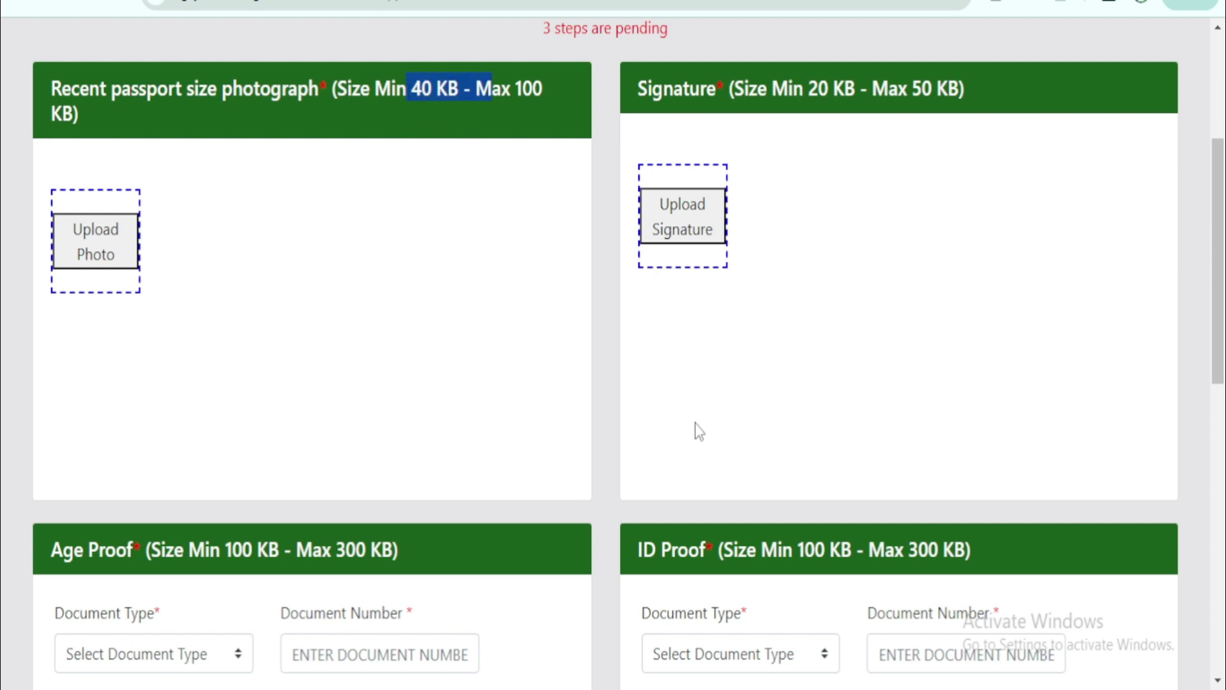
pyautogui.moveTo(806, 88); pyautogui.dragTo(912, 89)
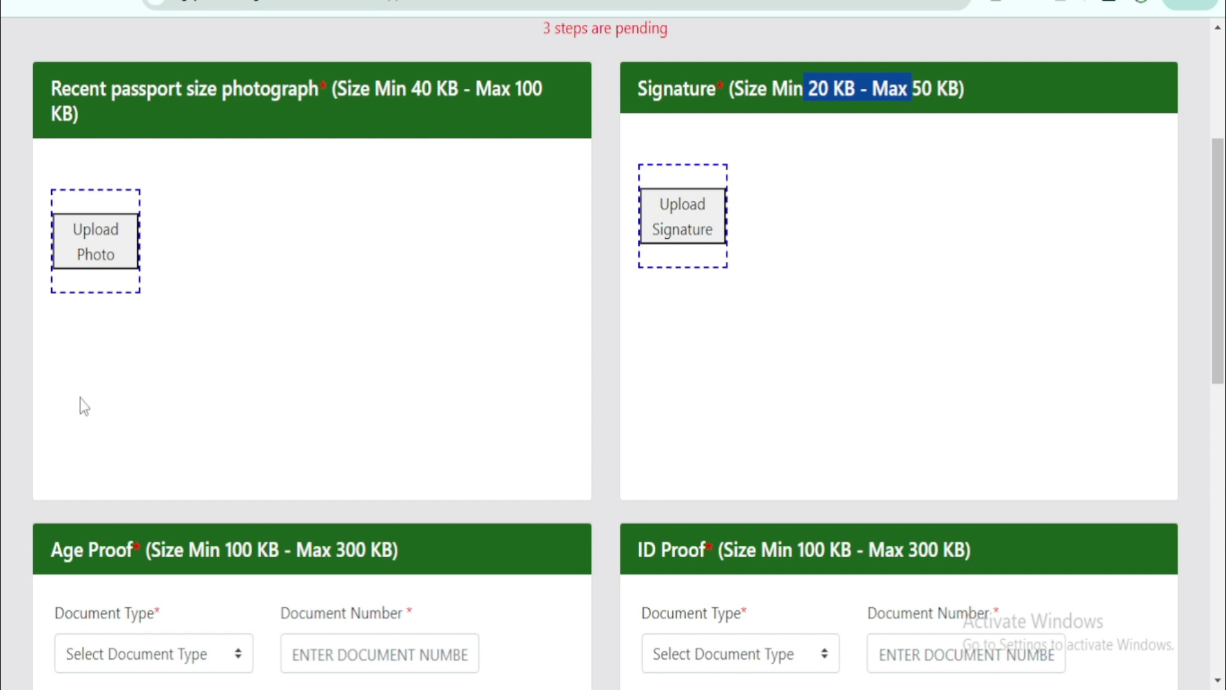
# Step: Set the age proof document type to MARKSHEET OF SSC / CLASS 10TH and go to its document number field
pyautogui.moveTo(53, 550); pyautogui.dragTo(83, 550)
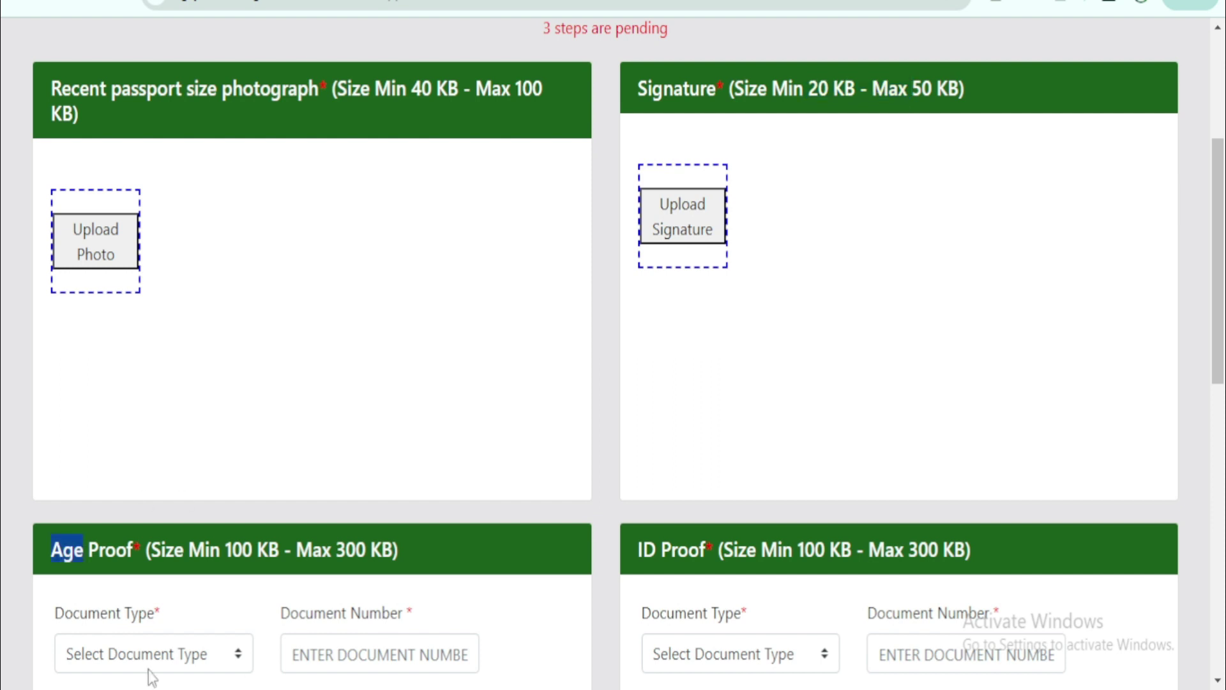
pyautogui.click(127, 661)
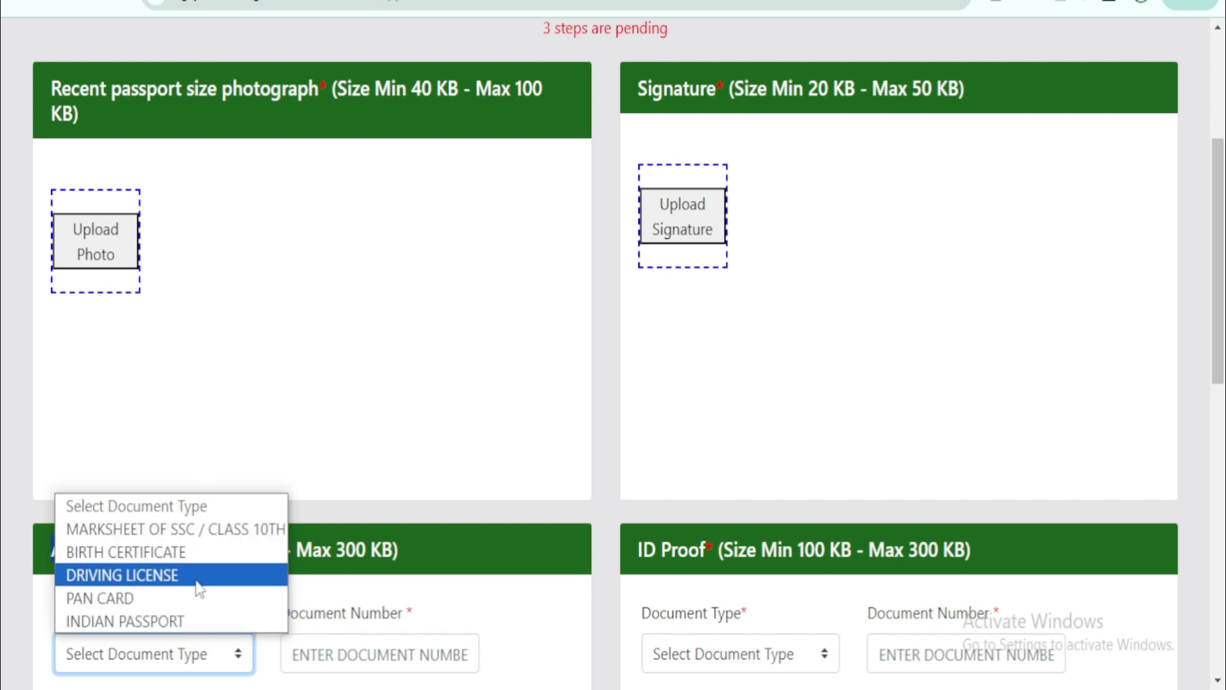
pyautogui.click(195, 530)
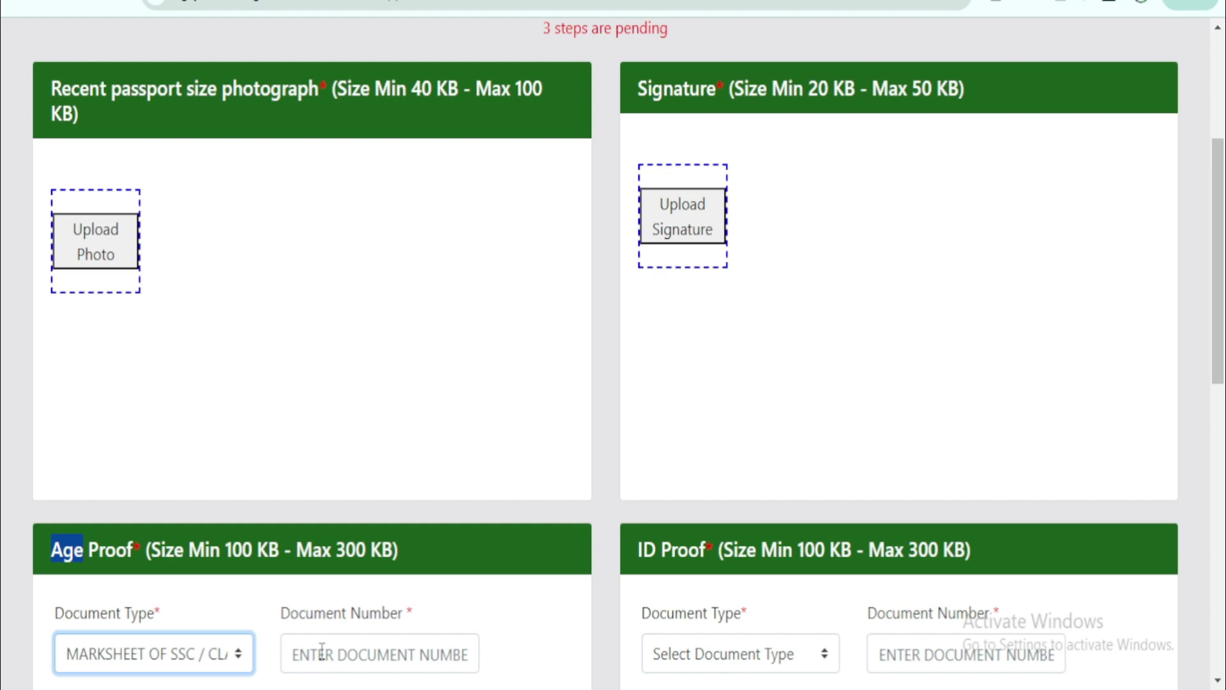
pyautogui.click(322, 650)
# Step: Choose PATNA as the test city, and save and continue to the application preview
pyautogui.scroll(-1, 109, 487)
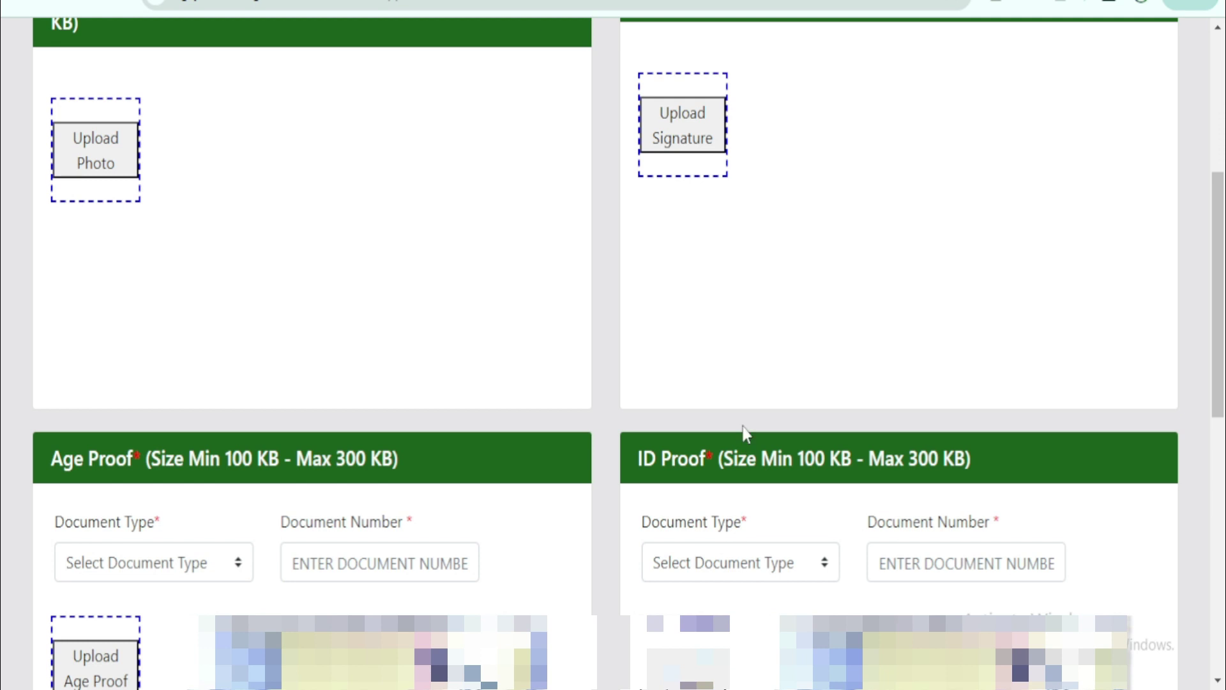
pyautogui.scroll(-8, 744, 434)
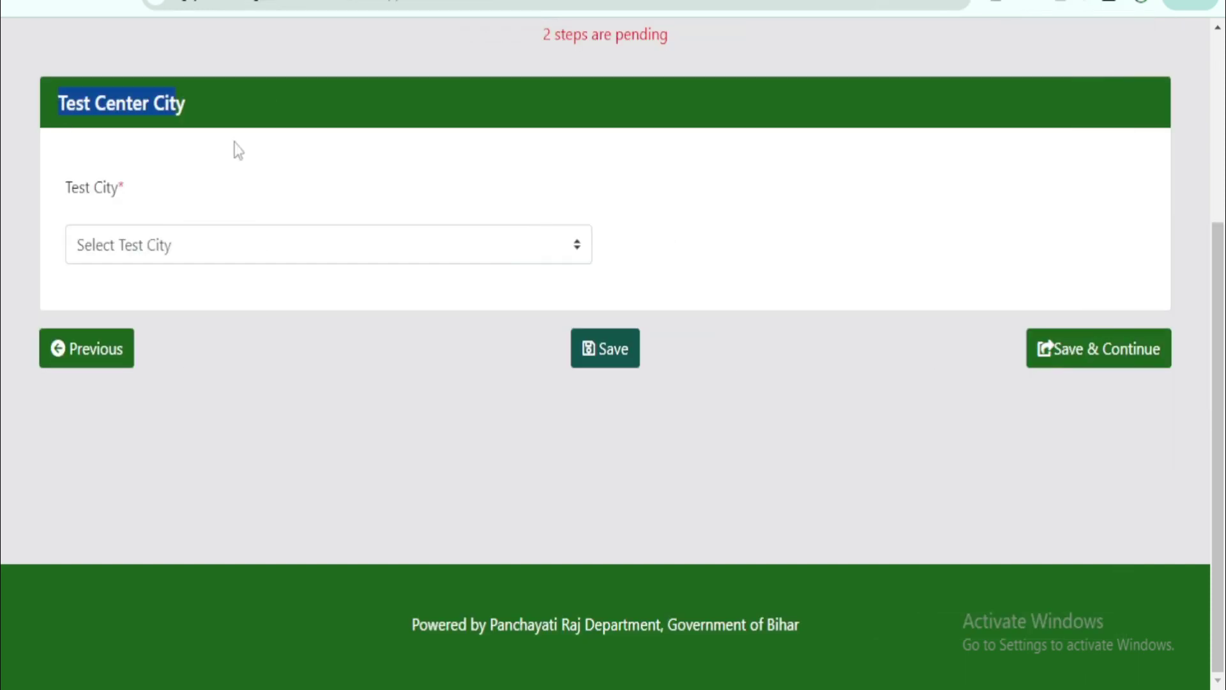
pyautogui.click(190, 254)
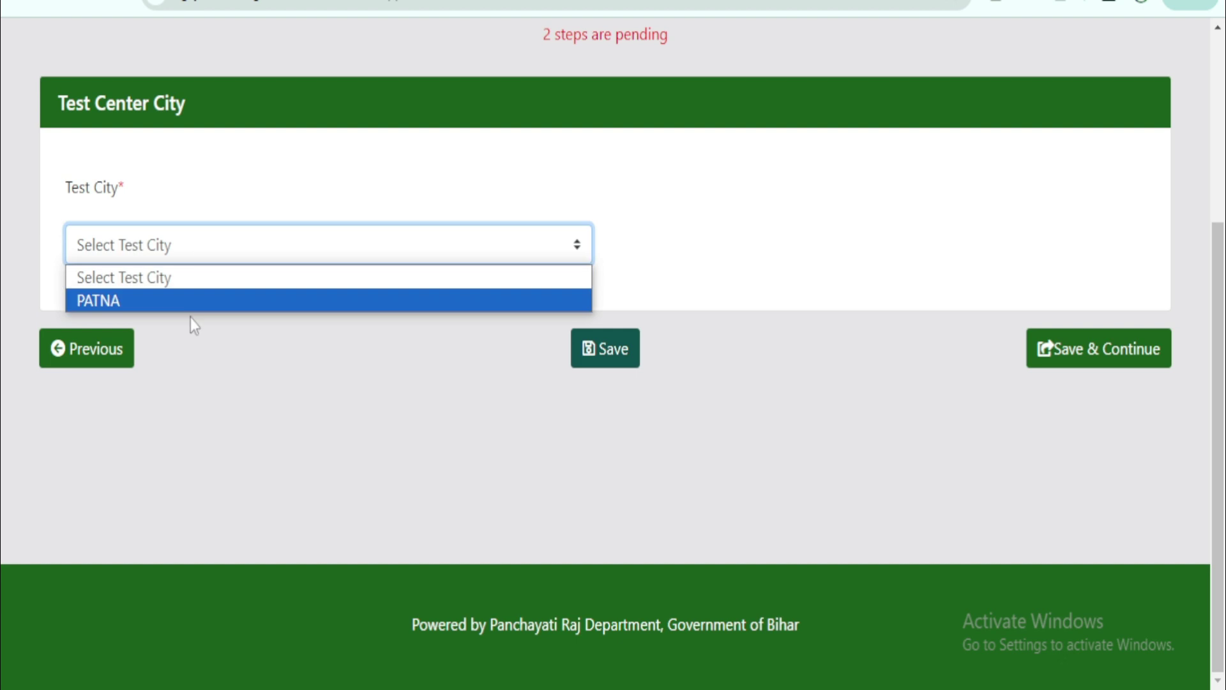
pyautogui.click(190, 316)
pyautogui.click(171, 259)
pyautogui.click(168, 305)
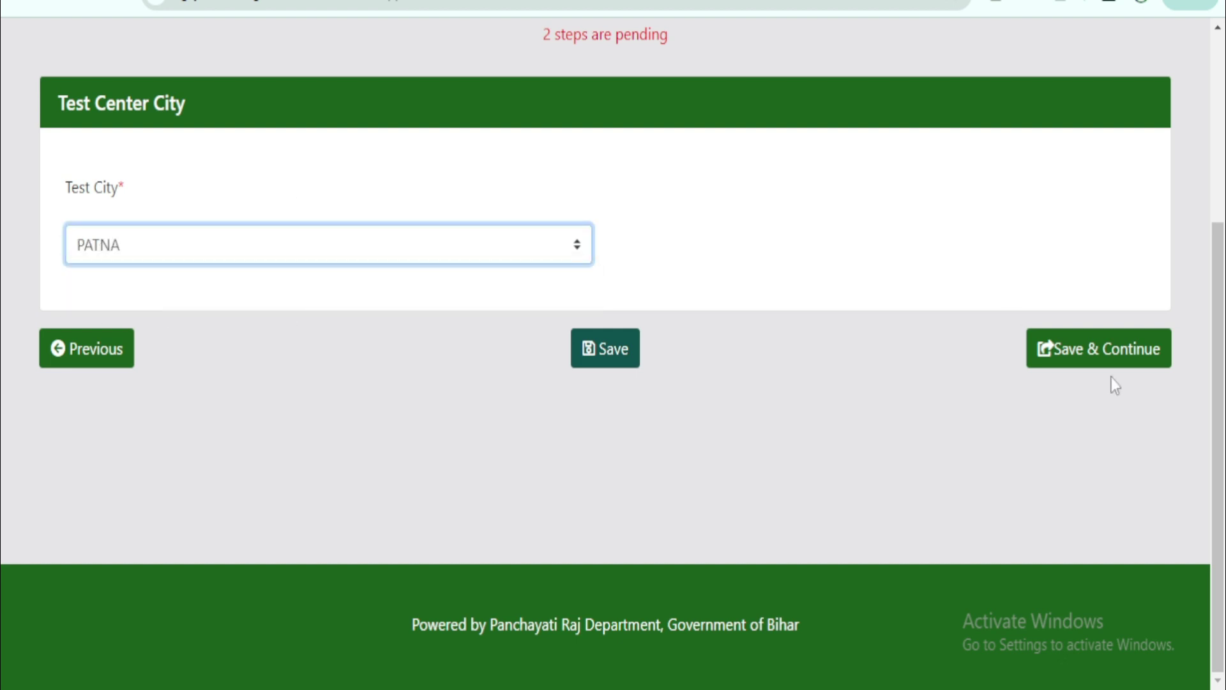
pyautogui.click(1088, 360)
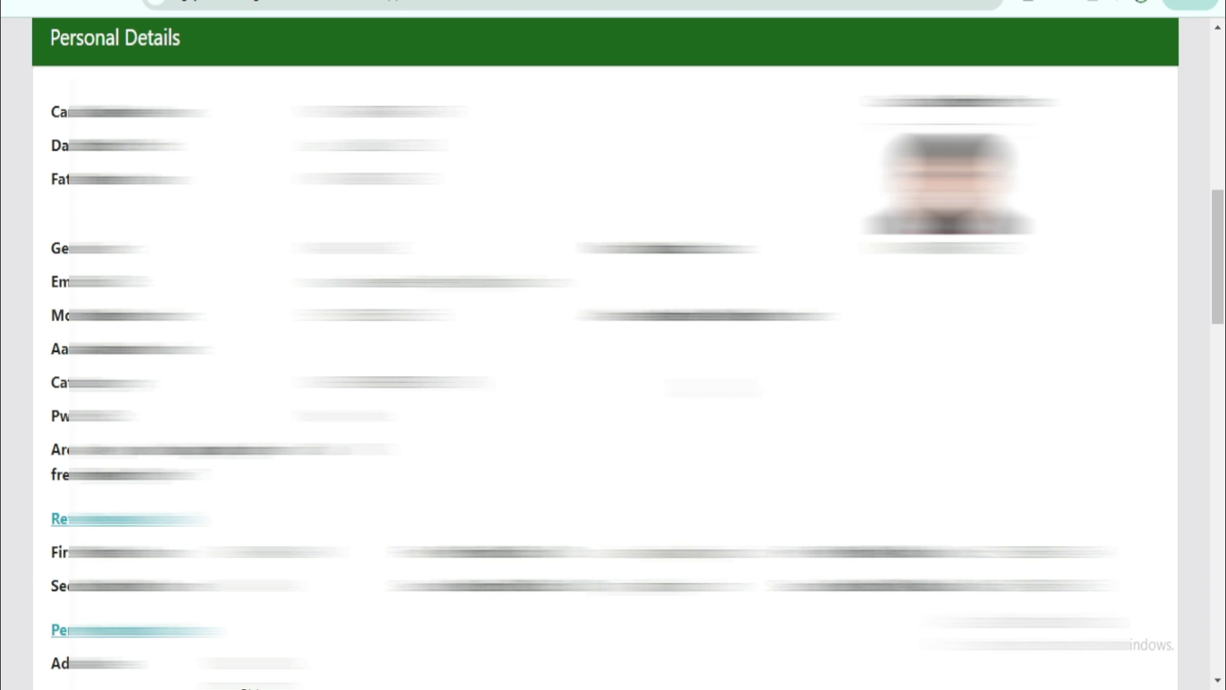
# Step: Agree to the terms and conditions in the declaration below the preview and submit the application
pyautogui.scroll(-15, 613, 344)
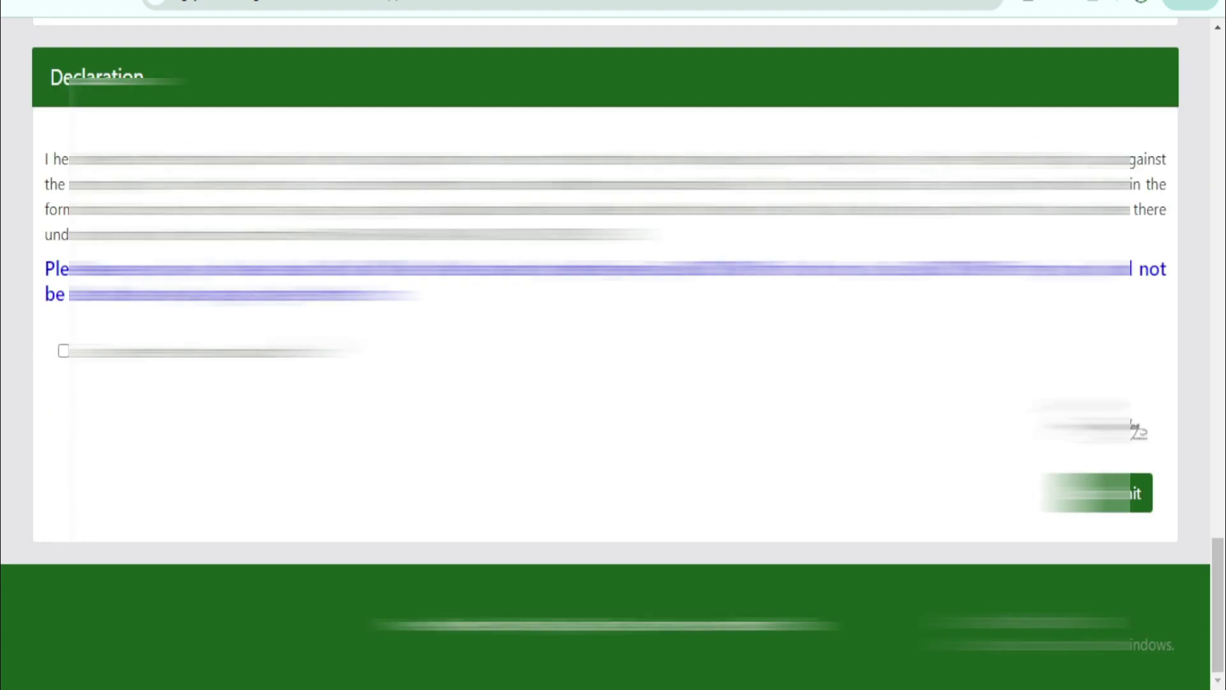
pyautogui.click(63, 352)
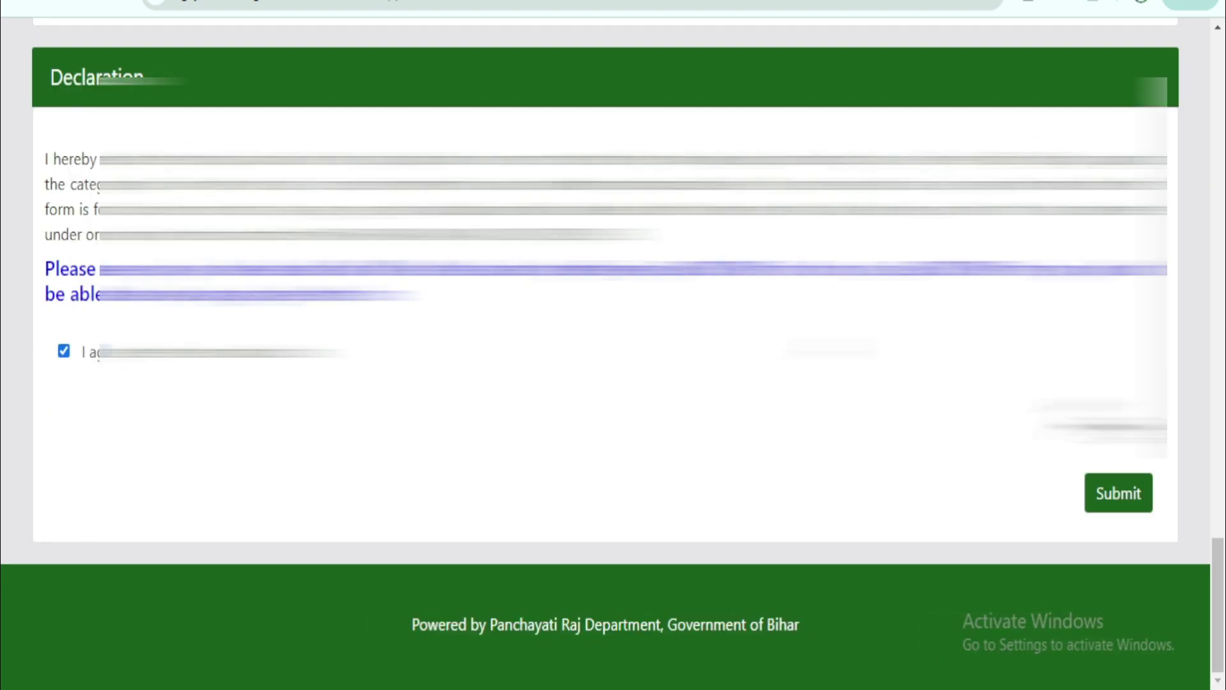
pyautogui.click(1107, 494)
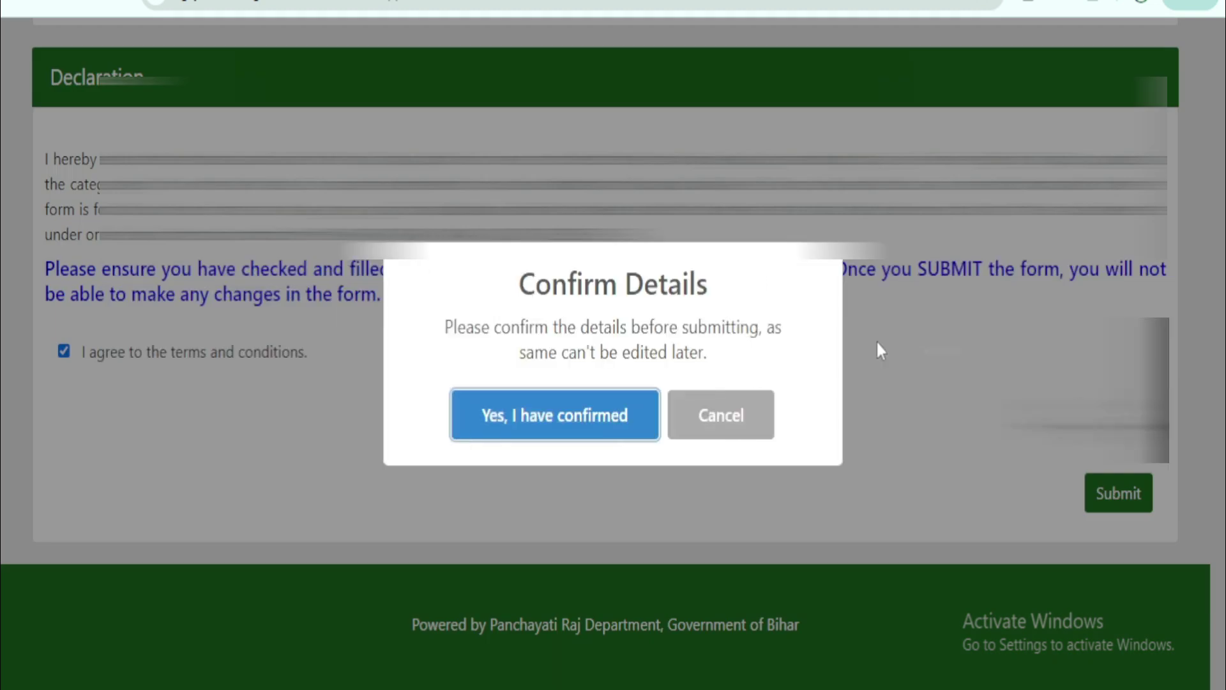
# Step: Read the Confirm Details notice about later edits and confirm the application details
pyautogui.moveTo(775, 327); pyautogui.dragTo(445, 327)
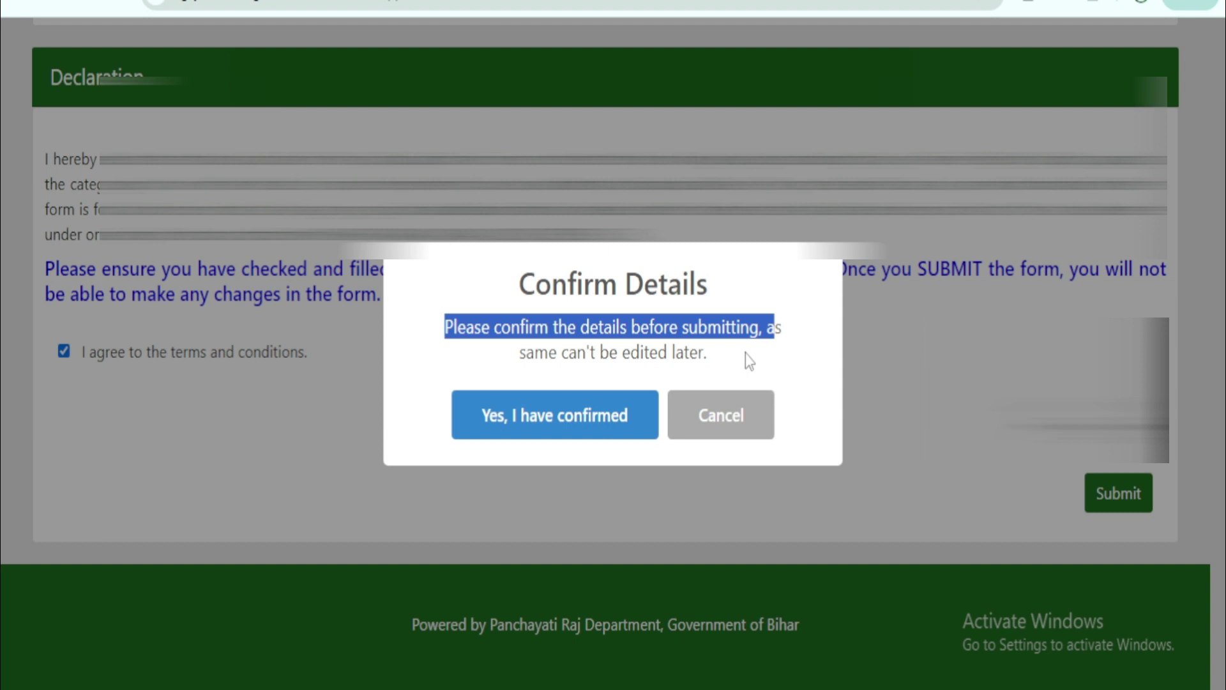
pyautogui.click(741, 301)
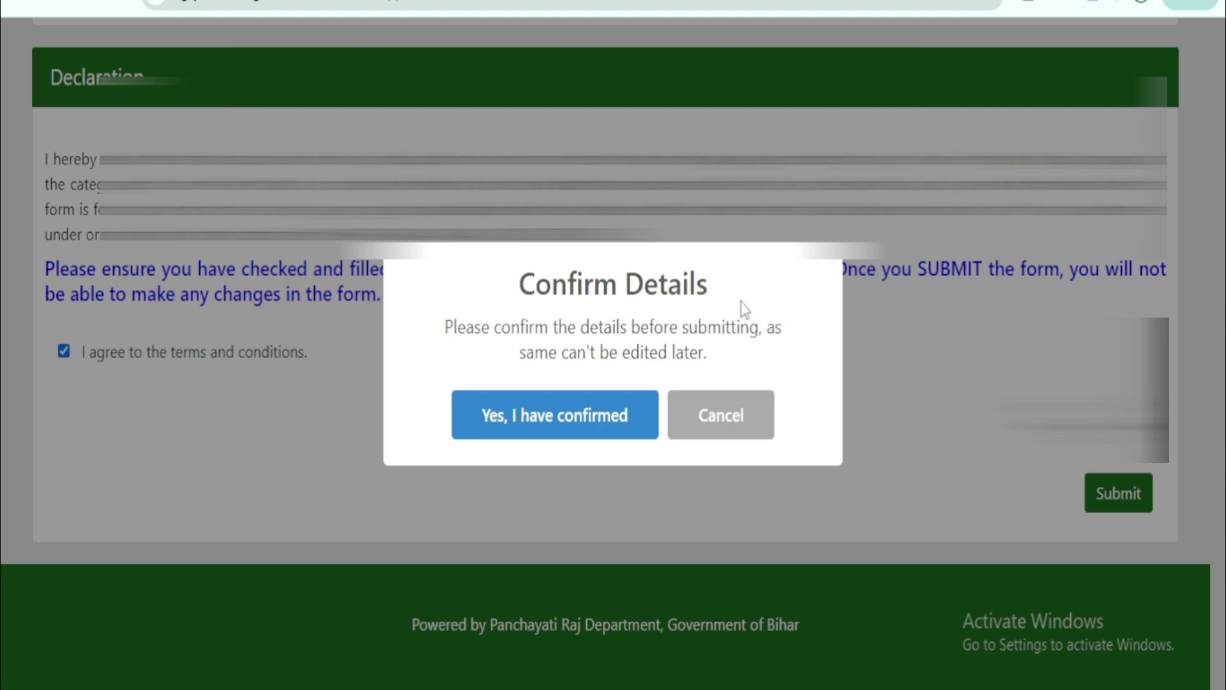
pyautogui.moveTo(522, 286); pyautogui.dragTo(742, 343)
pyautogui.click(755, 352)
pyautogui.click(546, 431)
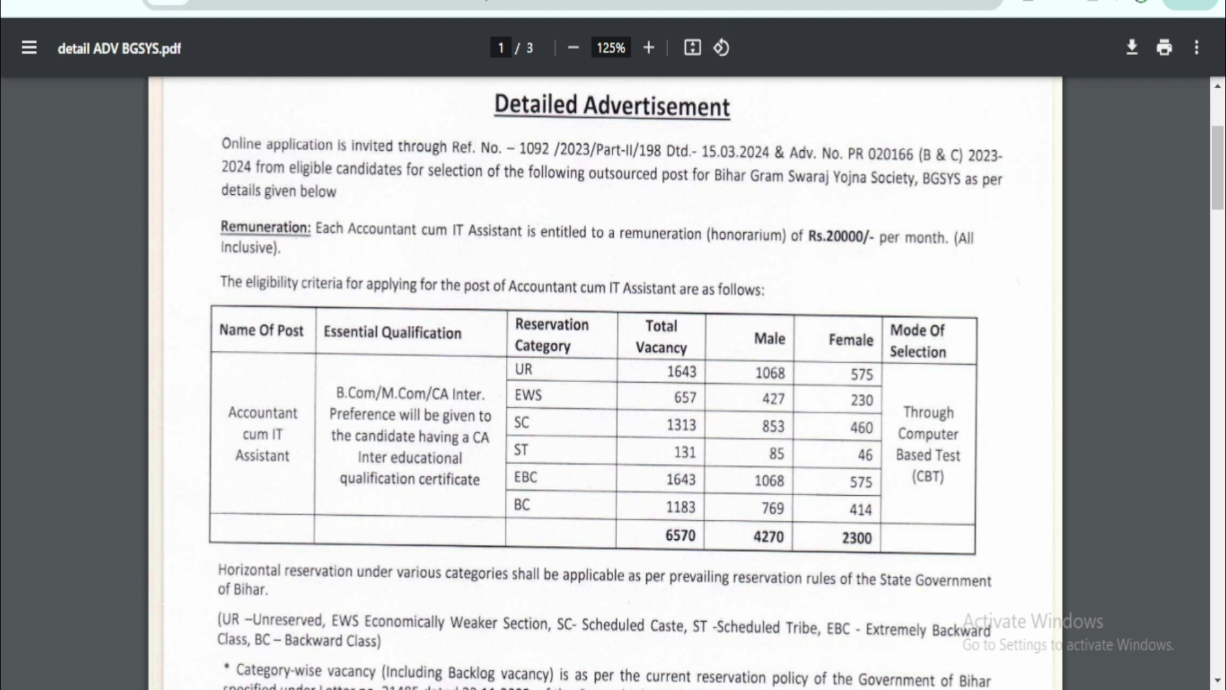
# Step: Close the detailed advertisement PDF and return to the portal's home page
pyautogui.hotkey('ctrl', 'w')
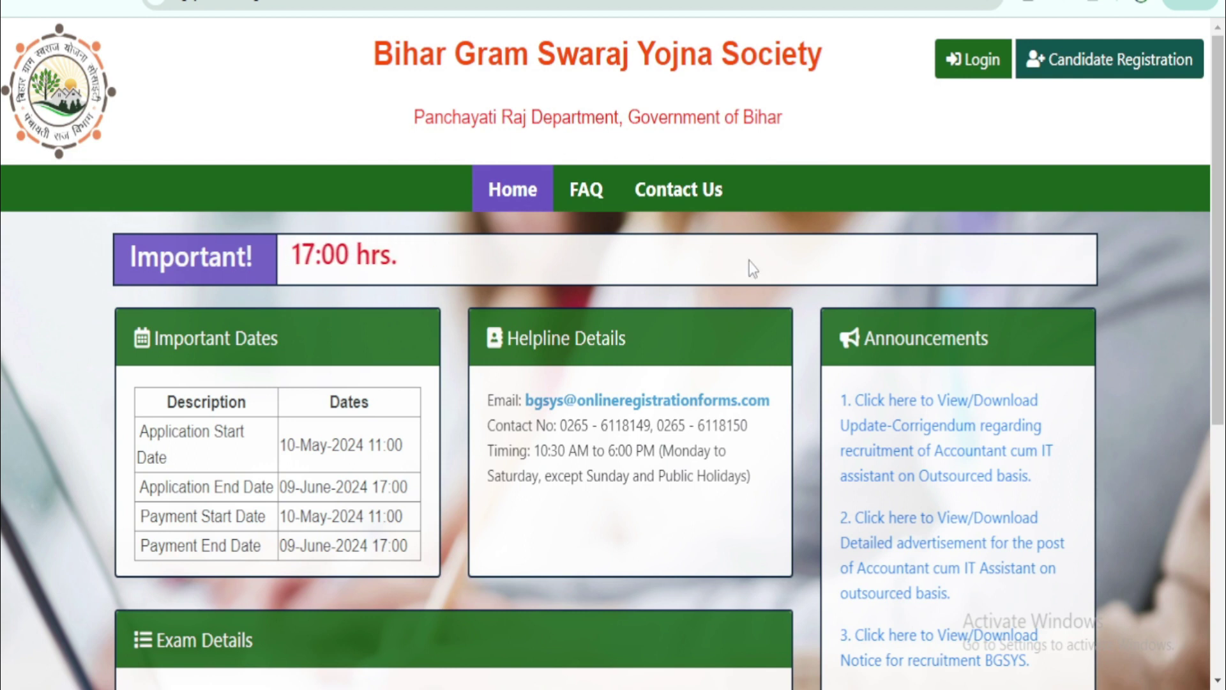